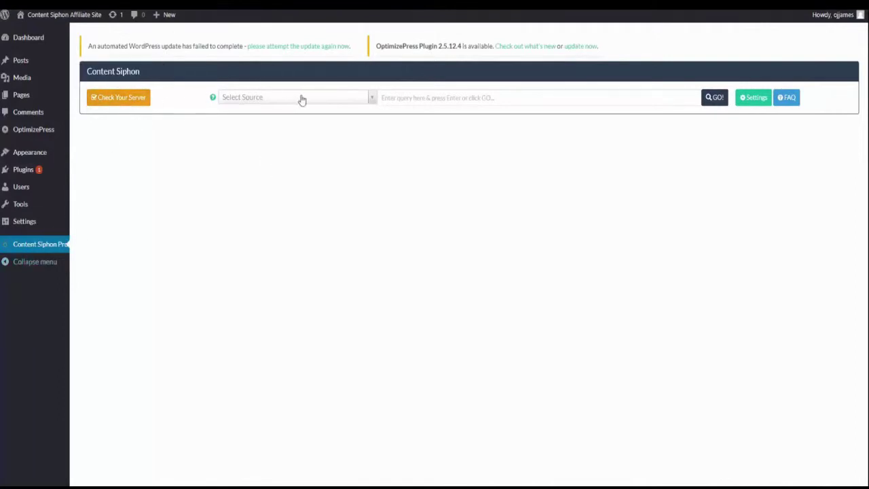
Browse the content source list and enter 'trump' as the search query.
{"action": "left_click", "coordinate": [371, 99]}
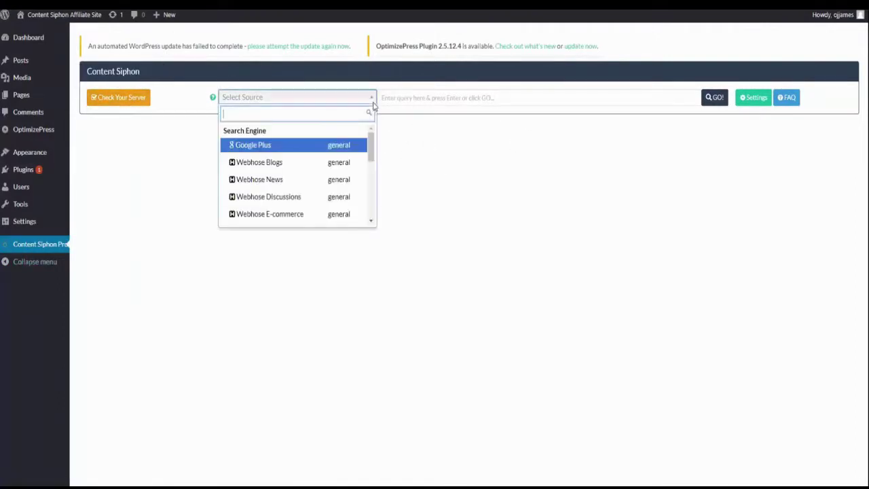
{"action": "scroll", "coordinate": [305, 157], "scroll_direction": "down", "scroll_amount": 5}
{"action": "scroll", "coordinate": [305, 157], "scroll_direction": "up", "scroll_amount": 5}
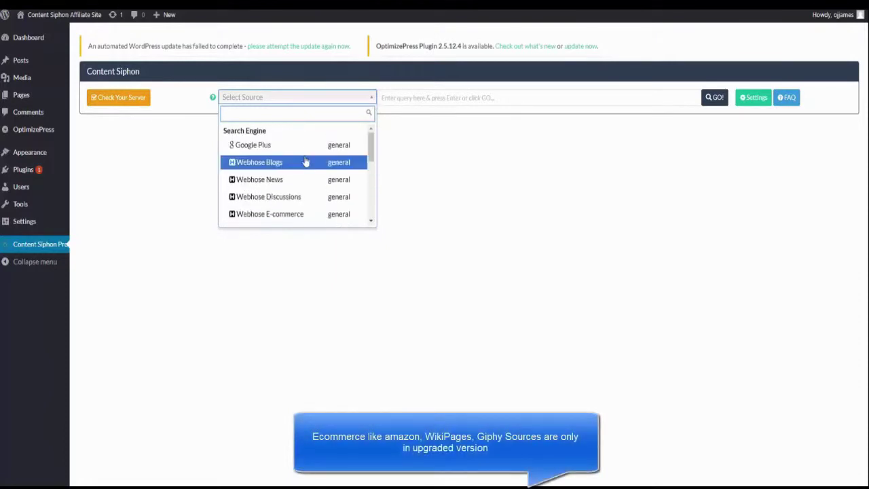
{"action": "scroll", "coordinate": [268, 170], "scroll_direction": "down", "scroll_amount": 5}
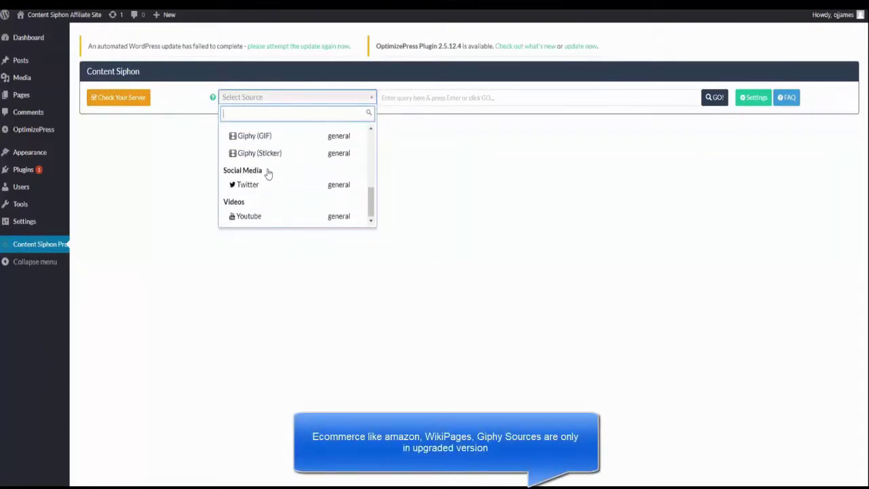
{"action": "scroll", "coordinate": [268, 170], "scroll_direction": "up", "scroll_amount": 5}
{"action": "scroll", "coordinate": [268, 174], "scroll_direction": "down", "scroll_amount": 3}
{"action": "scroll", "coordinate": [267, 184], "scroll_direction": "down", "scroll_amount": 2}
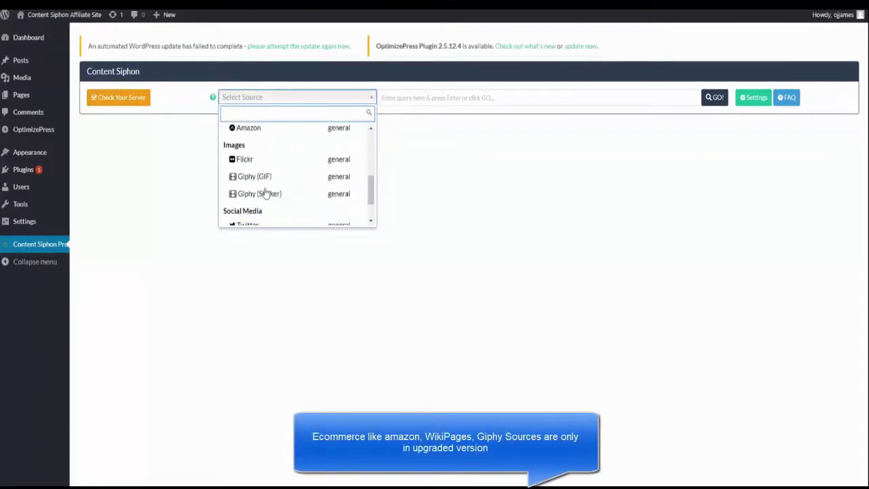
{"action": "scroll", "coordinate": [275, 213], "scroll_direction": "down", "scroll_amount": 2}
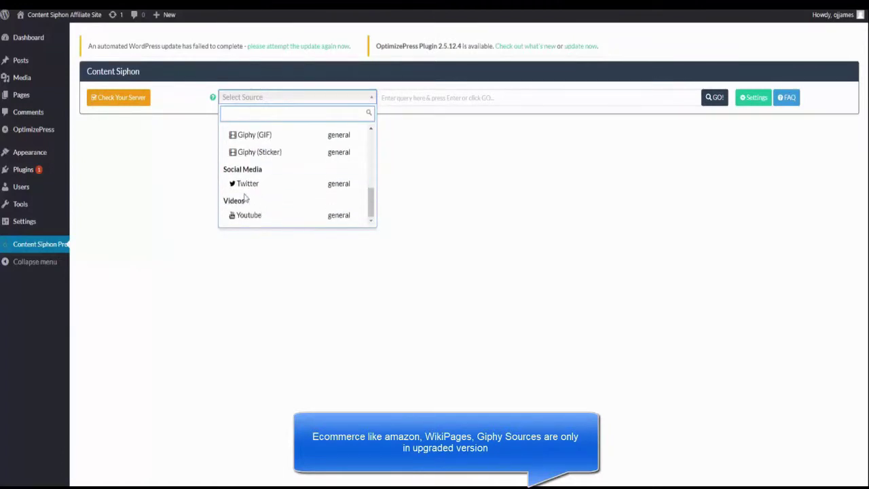
{"action": "left_click", "coordinate": [412, 96]}
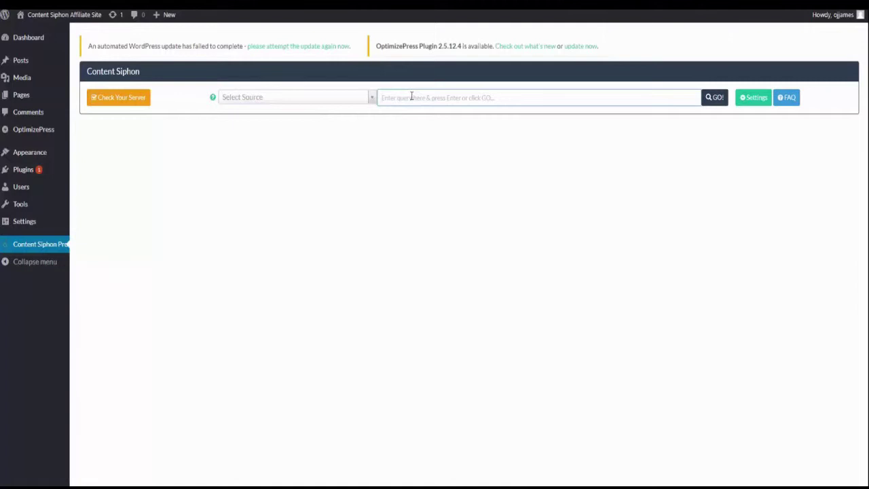
After a missing-source warning, choose Google Plus as the source and run the trump search.
{"action": "left_click", "coordinate": [712, 101]}
{"action": "left_click", "coordinate": [503, 39]}
{"action": "left_click", "coordinate": [363, 100]}
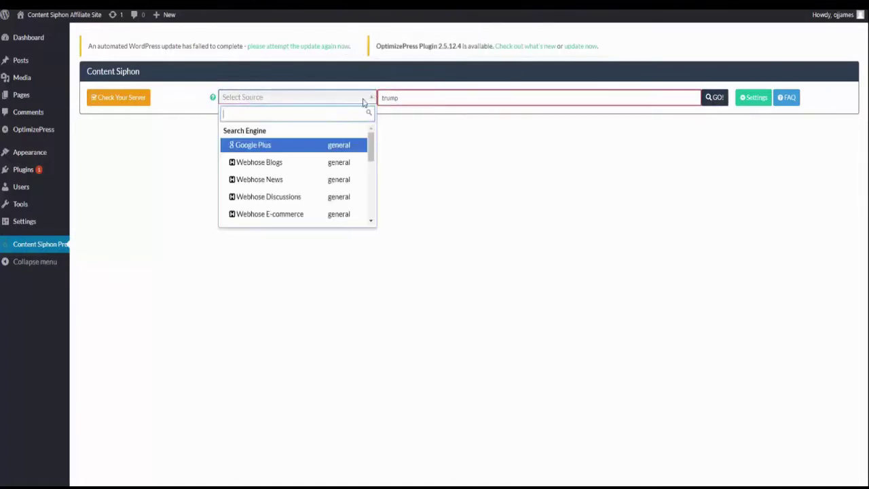
{"action": "left_click", "coordinate": [276, 148]}
{"action": "left_click", "coordinate": [707, 100]}
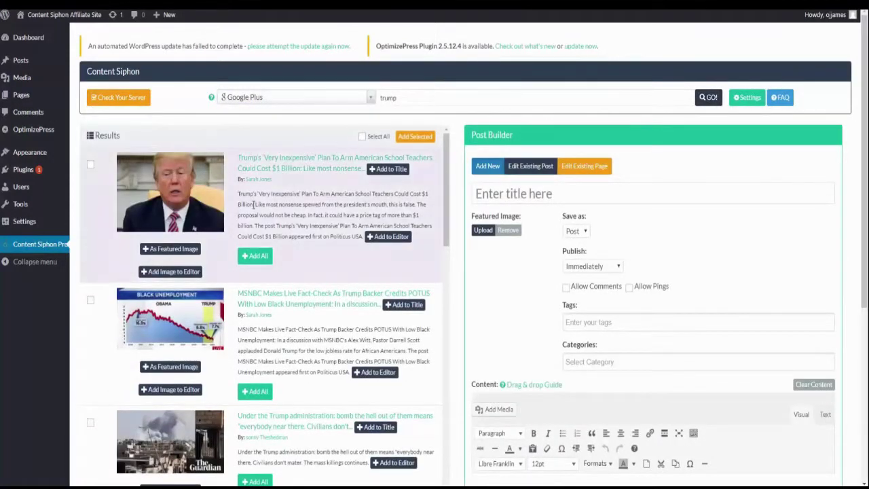
Use the first result's headline as the post title and keep it saved as a Post.
{"action": "left_click", "coordinate": [388, 168]}
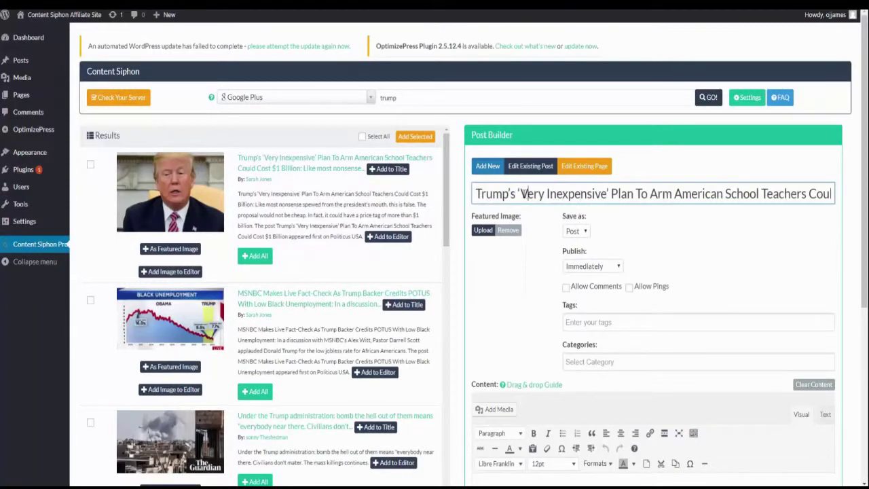
{"action": "left_click_drag", "start_coordinate": [523, 194], "coordinate": [759, 187]}
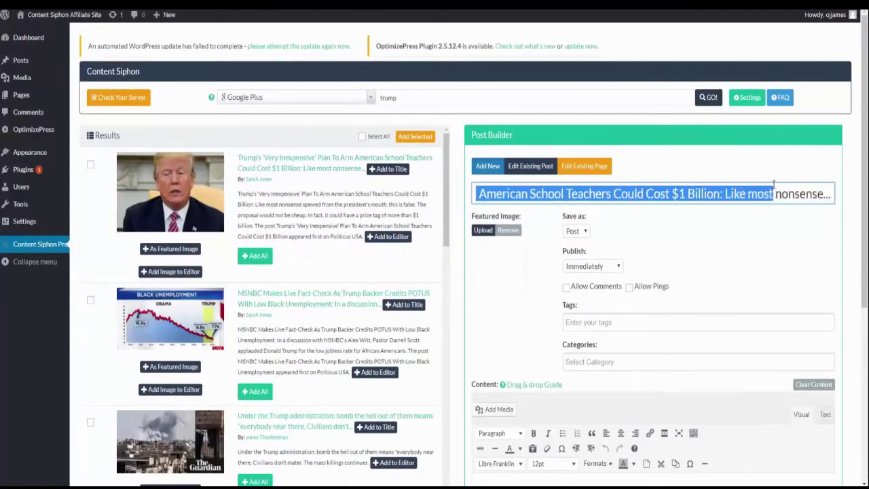
{"action": "left_click", "coordinate": [550, 239]}
{"action": "left_click", "coordinate": [581, 232]}
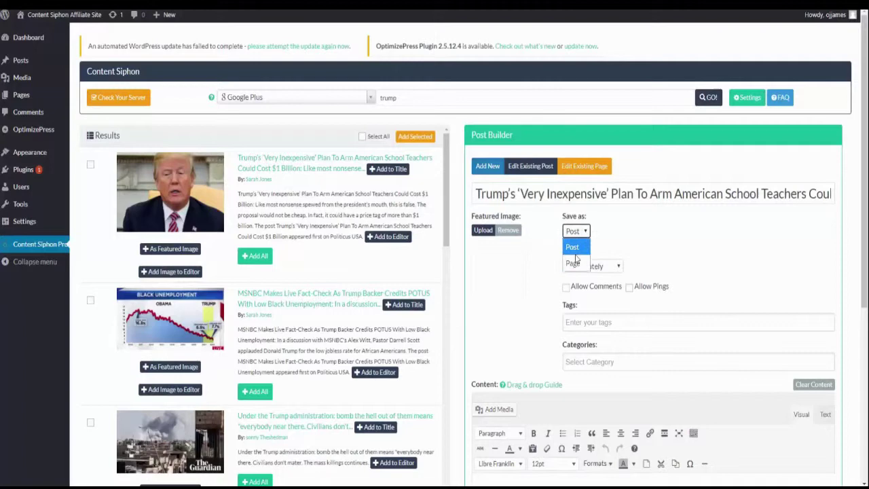
{"action": "left_click", "coordinate": [578, 246]}
Set the publish status to Pending Review, leaving the category unselected.
{"action": "left_click", "coordinate": [583, 267]}
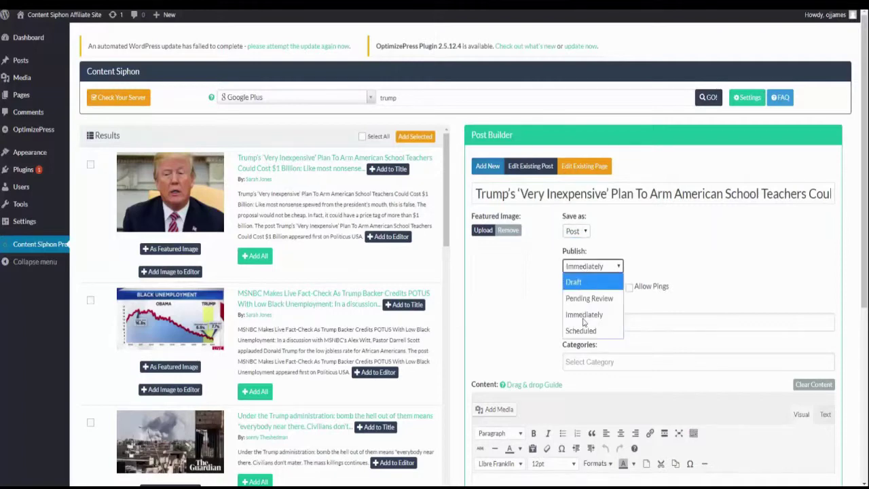
{"action": "left_click", "coordinate": [590, 299]}
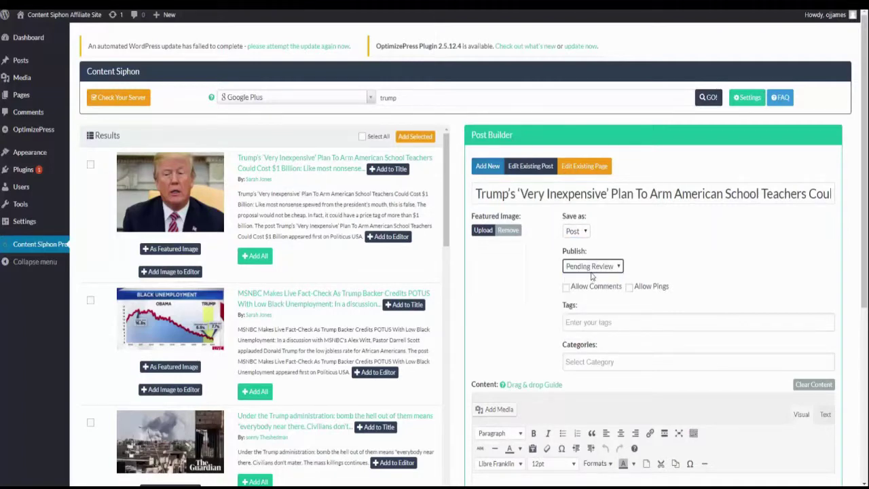
{"action": "left_click", "coordinate": [592, 267]}
{"action": "left_click", "coordinate": [592, 266]}
{"action": "scroll", "coordinate": [613, 266], "scroll_direction": "down", "scroll_amount": 1}
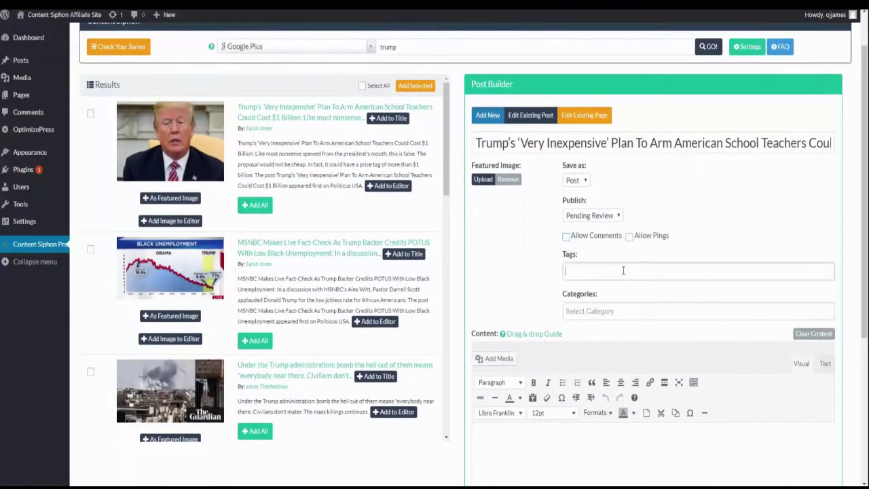
{"action": "left_click", "coordinate": [601, 311]}
{"action": "left_click", "coordinate": [488, 265]}
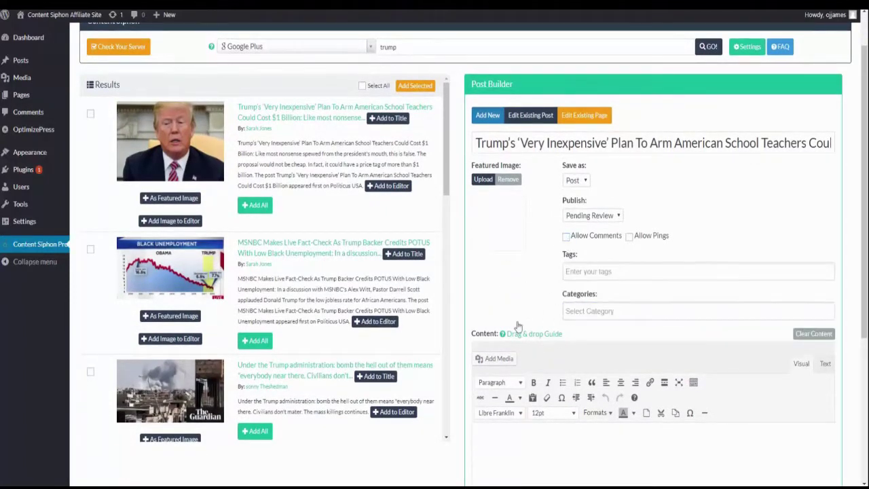
{"action": "mouse_move", "coordinate": [503, 334]}
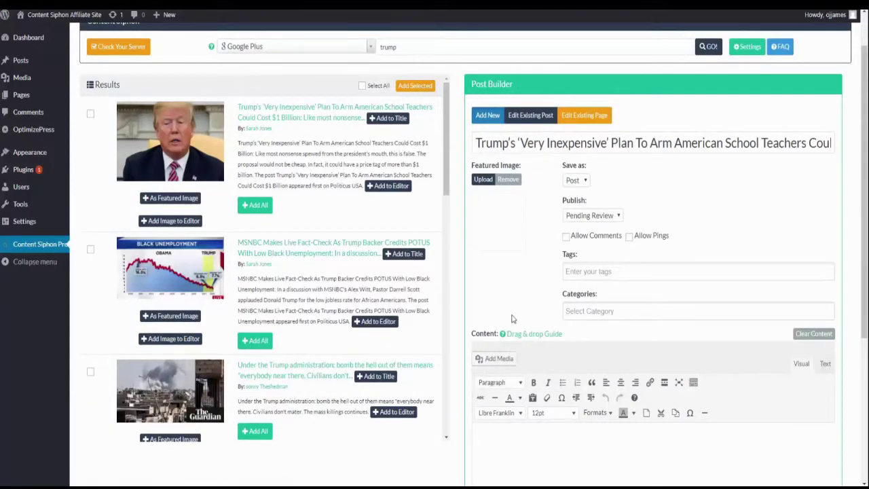
Drag the first Trump result into the content editor, adding its image and excerpt.
{"action": "left_click", "coordinate": [526, 334]}
{"action": "scroll", "coordinate": [523, 309], "scroll_direction": "down", "scroll_amount": 3}
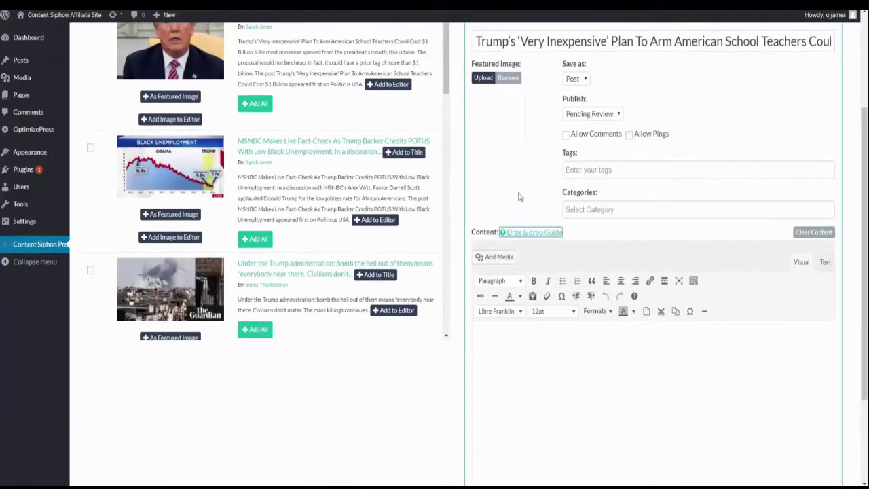
{"action": "scroll", "coordinate": [518, 196], "scroll_direction": "up", "scroll_amount": 2}
{"action": "scroll", "coordinate": [408, 169], "scroll_direction": "down", "scroll_amount": 1}
{"action": "left_click_drag", "start_coordinate": [203, 95], "coordinate": [490, 416]}
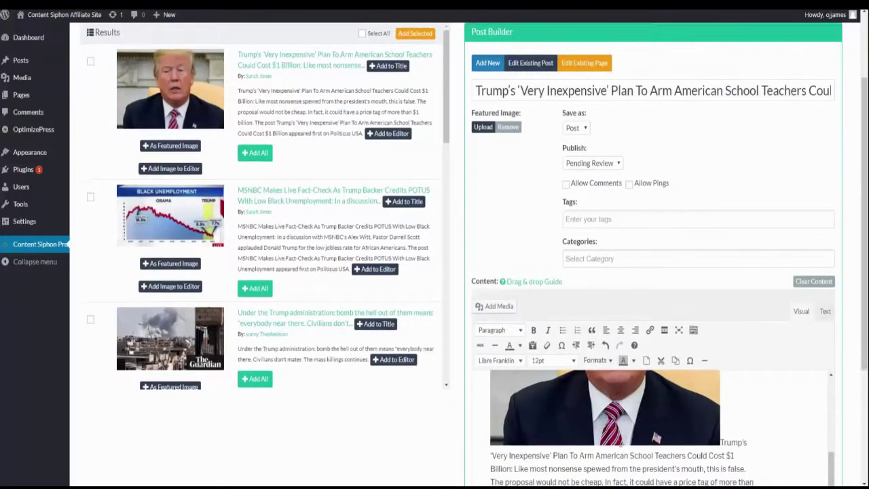
{"action": "scroll", "coordinate": [517, 479], "scroll_direction": "down", "scroll_amount": 2}
{"action": "scroll", "coordinate": [635, 321], "scroll_direction": "up", "scroll_amount": 3}
{"action": "left_click", "coordinate": [635, 320]}
{"action": "scroll", "coordinate": [625, 305], "scroll_direction": "down", "scroll_amount": 1}
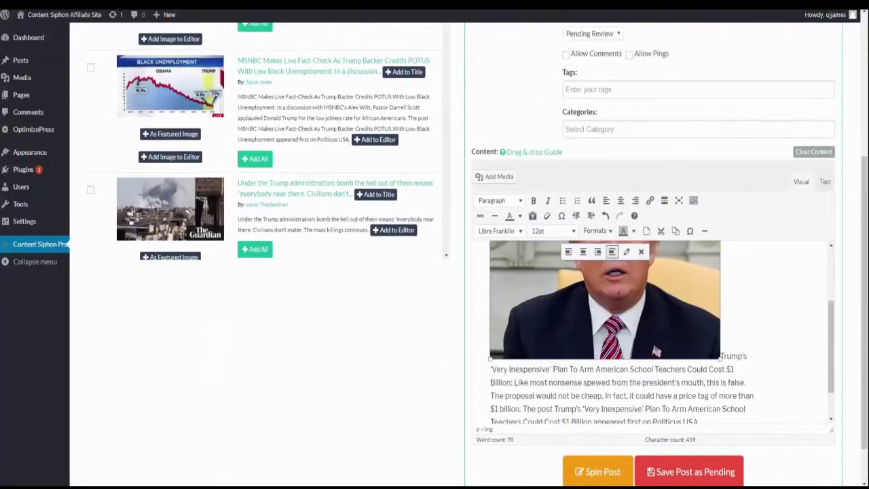
{"action": "scroll", "coordinate": [608, 309], "scroll_direction": "up", "scroll_amount": 4}
{"action": "scroll", "coordinate": [691, 277], "scroll_direction": "down", "scroll_amount": 5}
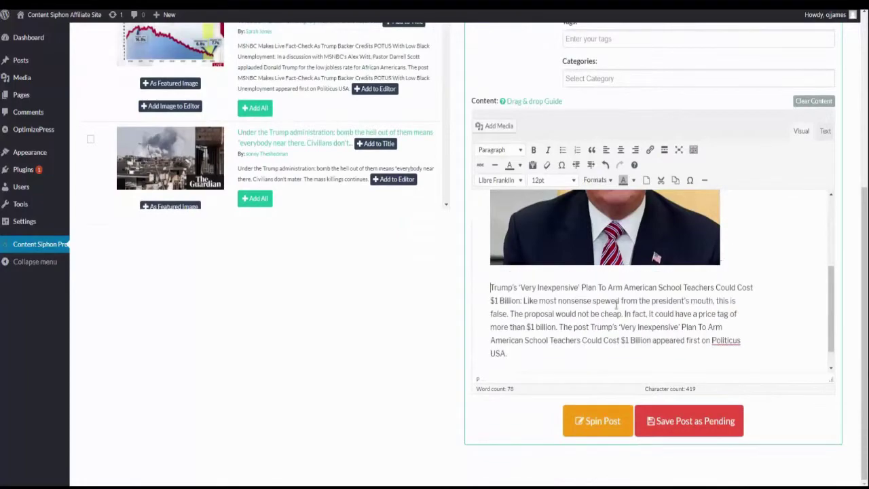
{"action": "scroll", "coordinate": [645, 305], "scroll_direction": "down", "scroll_amount": 1}
{"action": "scroll", "coordinate": [611, 306], "scroll_direction": "up", "scroll_amount": 5}
{"action": "scroll", "coordinate": [338, 342], "scroll_direction": "down", "scroll_amount": 2}
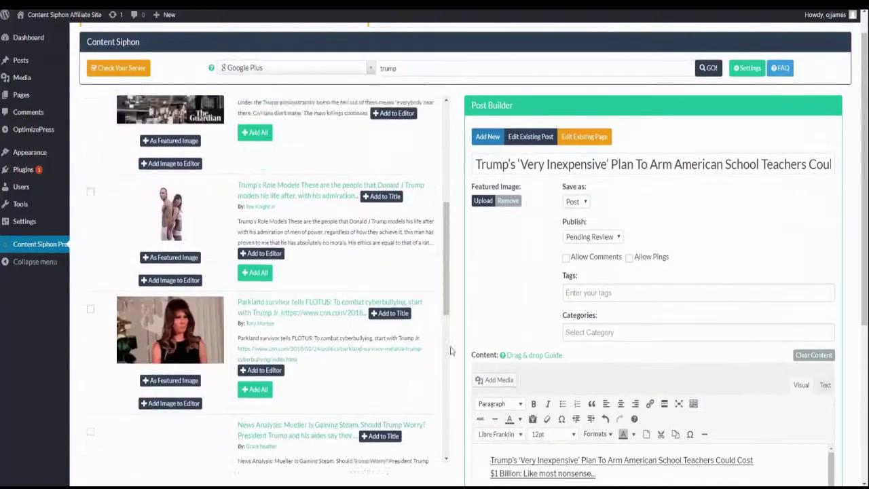
{"action": "scroll", "coordinate": [749, 464], "scroll_direction": "down", "scroll_amount": 5}
{"action": "scroll", "coordinate": [749, 464], "scroll_direction": "down", "scroll_amount": 2}
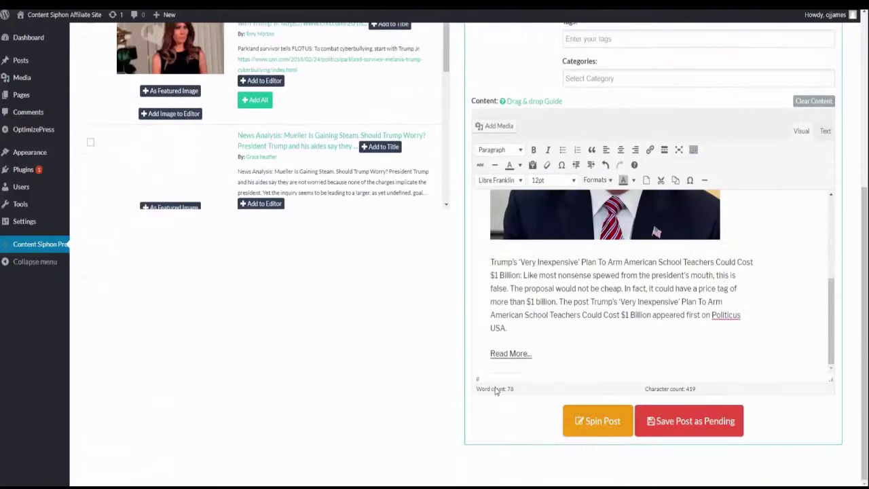
{"action": "left_click_drag", "start_coordinate": [556, 353], "coordinate": [476, 363]}
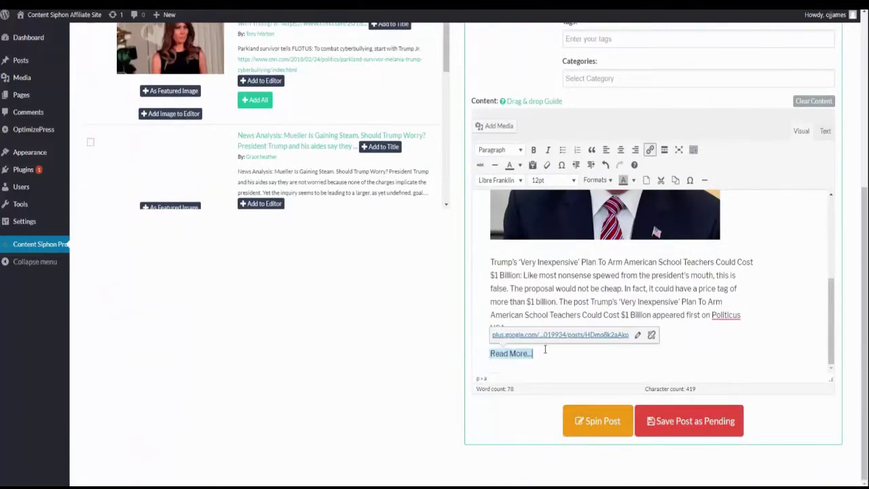
{"action": "left_click", "coordinate": [525, 325]}
Add the Mueller News Analysis article to the content below the first article.
{"action": "left_click_drag", "start_coordinate": [323, 208], "coordinate": [569, 337]}
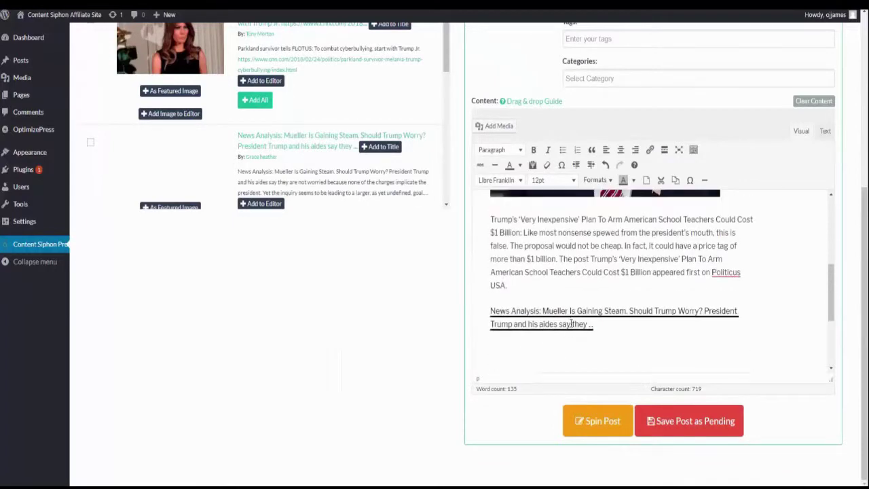
{"action": "left_click", "coordinate": [549, 240]}
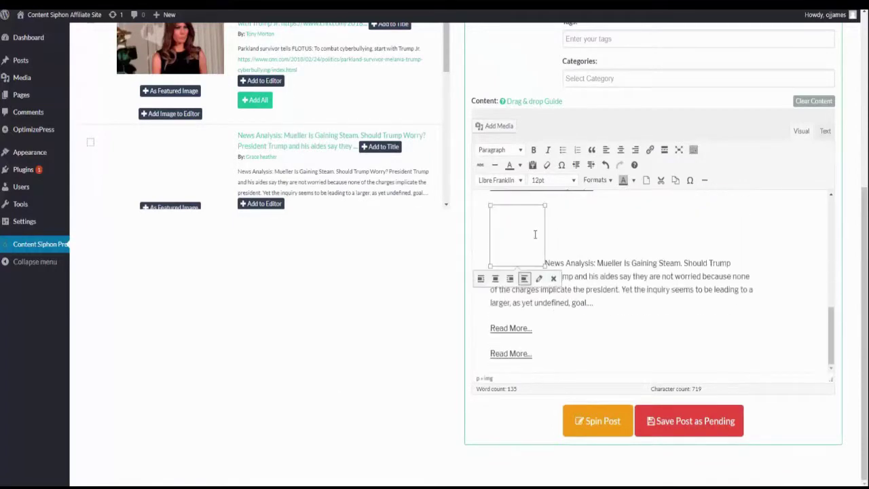
{"action": "scroll", "coordinate": [602, 340], "scroll_direction": "up", "scroll_amount": 5}
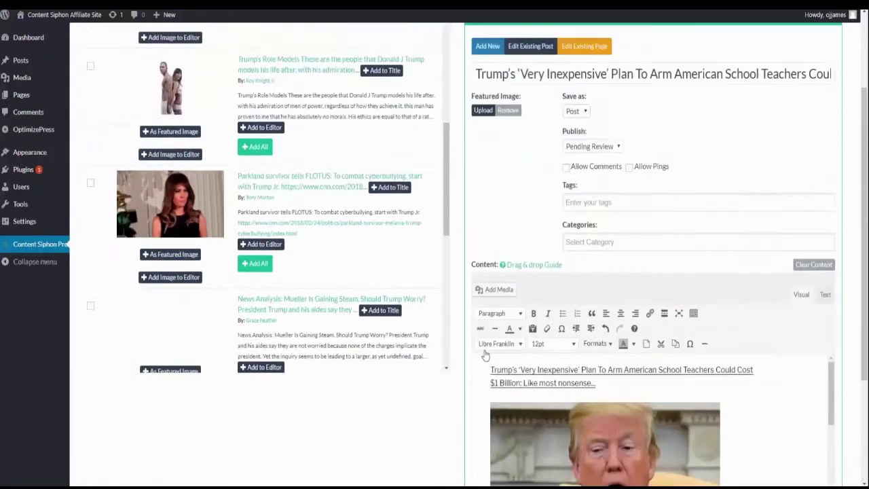
{"action": "scroll", "coordinate": [605, 350], "scroll_direction": "down", "scroll_amount": 10}
{"action": "scroll", "coordinate": [618, 370], "scroll_direction": "down", "scroll_amount": 1}
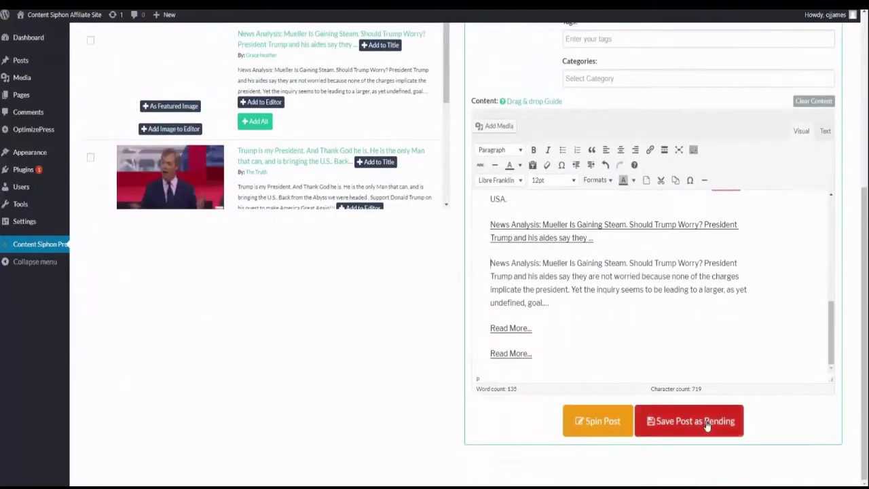
{"action": "scroll", "coordinate": [456, 373], "scroll_direction": "up", "scroll_amount": 4}
Switch the content source to Giphy (GIF) to list trump GIFs.
{"action": "scroll", "coordinate": [339, 306], "scroll_direction": "up", "scroll_amount": 3}
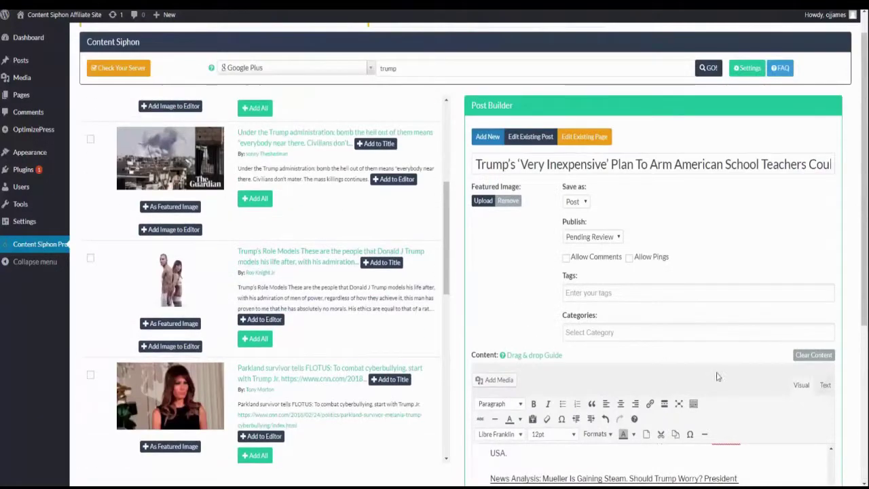
{"action": "left_click", "coordinate": [555, 138]}
{"action": "left_click", "coordinate": [594, 145]}
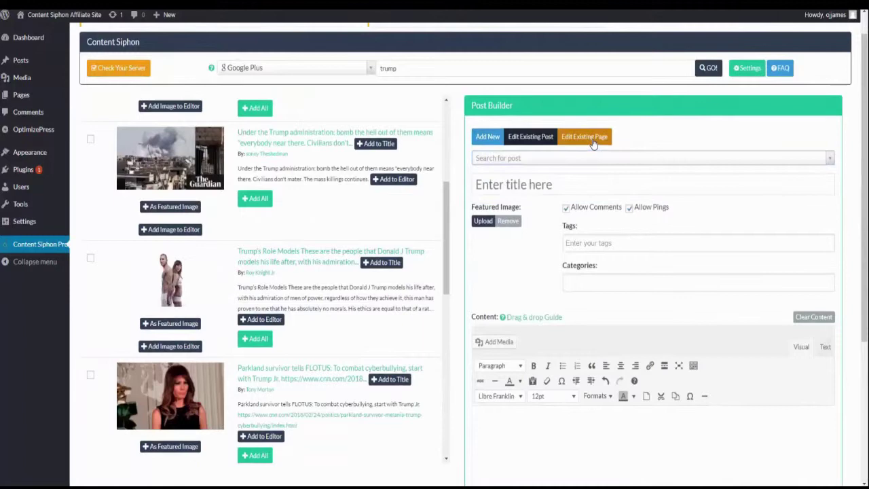
{"action": "left_click", "coordinate": [357, 70]}
{"action": "scroll", "coordinate": [298, 127], "scroll_direction": "down", "scroll_amount": 3}
{"action": "scroll", "coordinate": [297, 128], "scroll_direction": "down", "scroll_amount": 2}
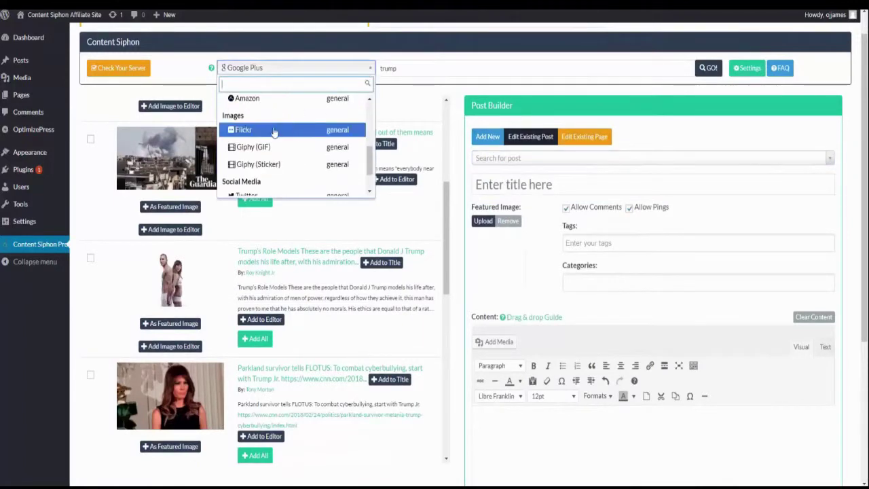
{"action": "left_click", "coordinate": [275, 148]}
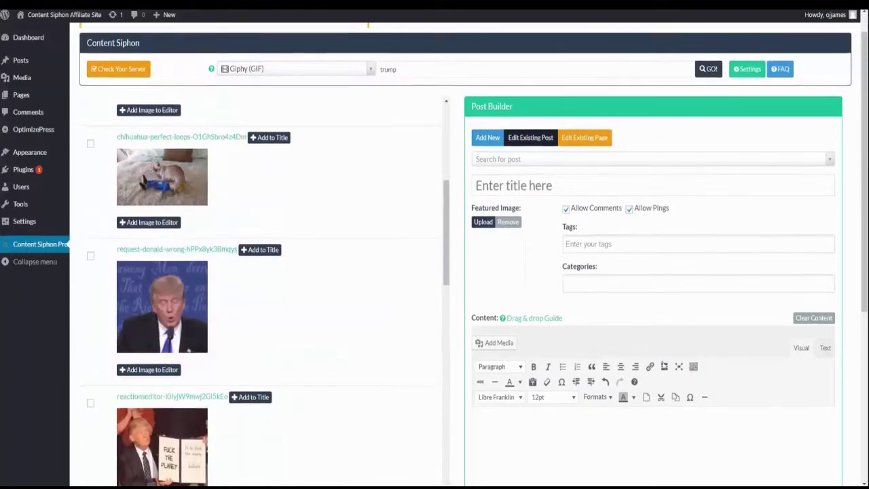
{"action": "scroll", "coordinate": [768, 431], "scroll_direction": "down", "scroll_amount": 1}
{"action": "scroll", "coordinate": [743, 422], "scroll_direction": "up", "scroll_amount": 2}
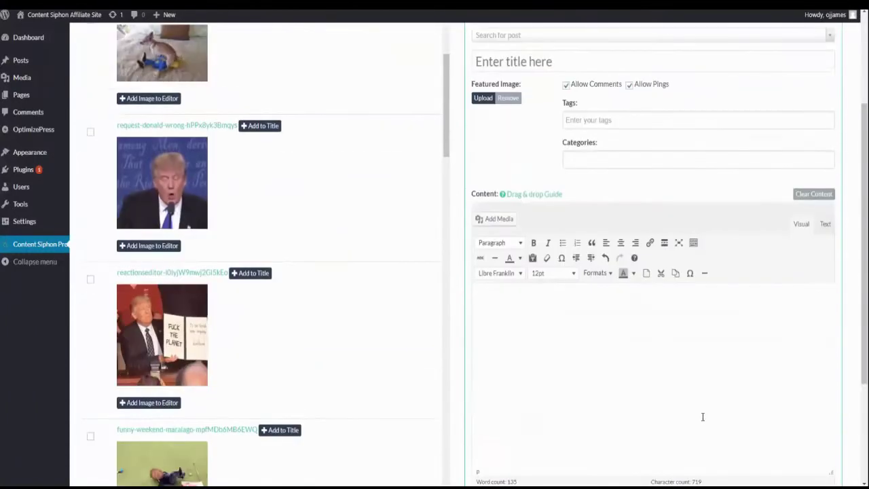
Insert the Trump debate GIF into the post content and resize it.
{"action": "left_click", "coordinate": [703, 416]}
{"action": "scroll", "coordinate": [239, 248], "scroll_direction": "up", "scroll_amount": 1}
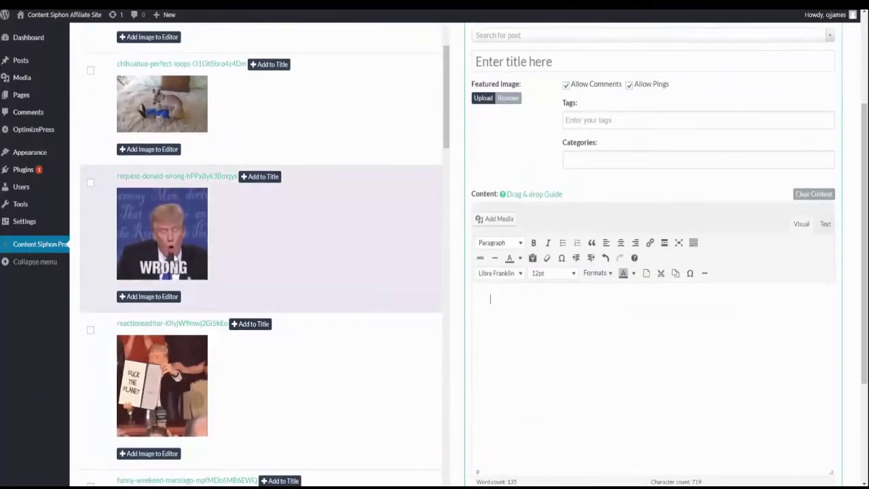
{"action": "left_click", "coordinate": [164, 300]}
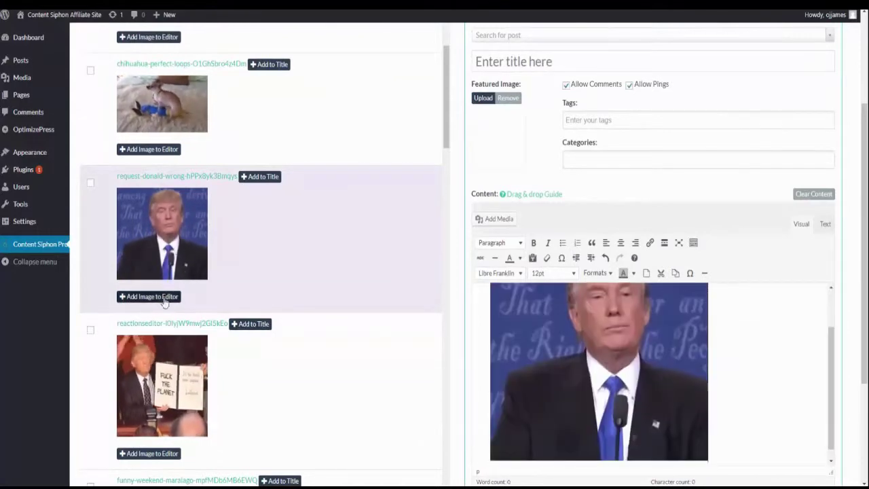
{"action": "left_click", "coordinate": [644, 358]}
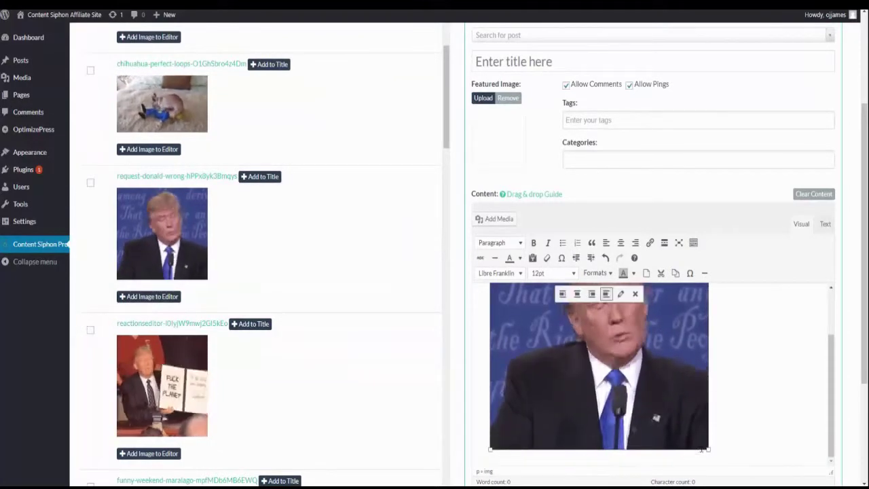
{"action": "left_click_drag", "start_coordinate": [703, 449], "coordinate": [719, 454]}
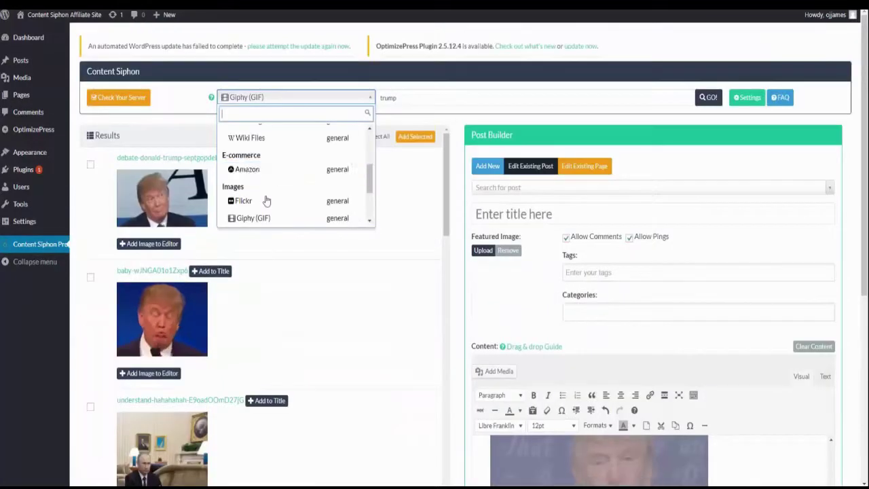
Preview the CPAC crowd-jeers YouTube video and set its thumbnail as the featured image.
{"action": "scroll", "coordinate": [266, 197], "scroll_direction": "down", "scroll_amount": 2}
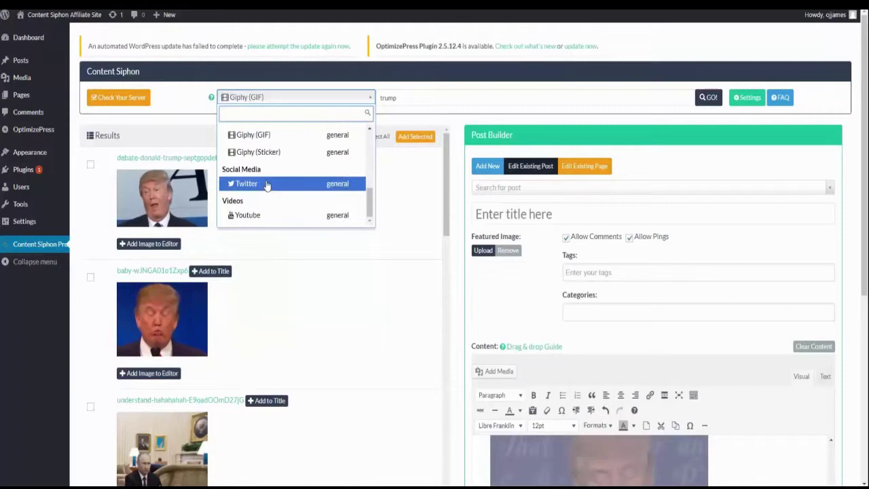
{"action": "left_click", "coordinate": [247, 215]}
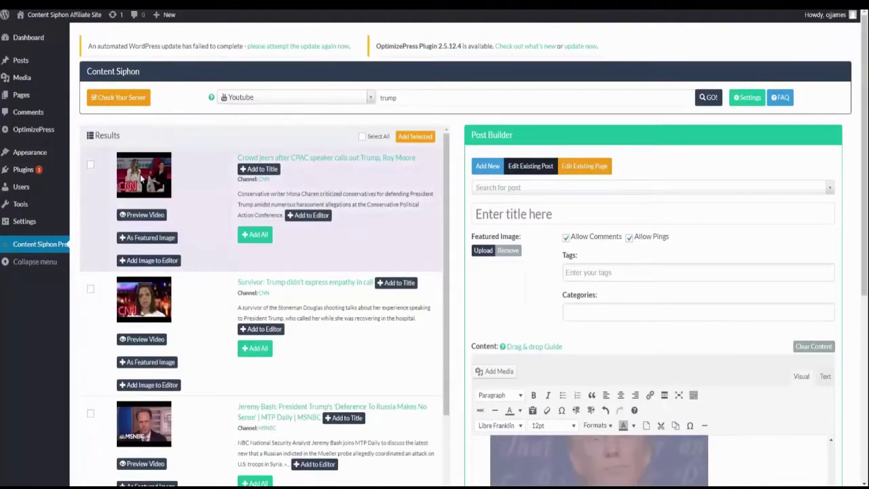
{"action": "left_click", "coordinate": [144, 215]}
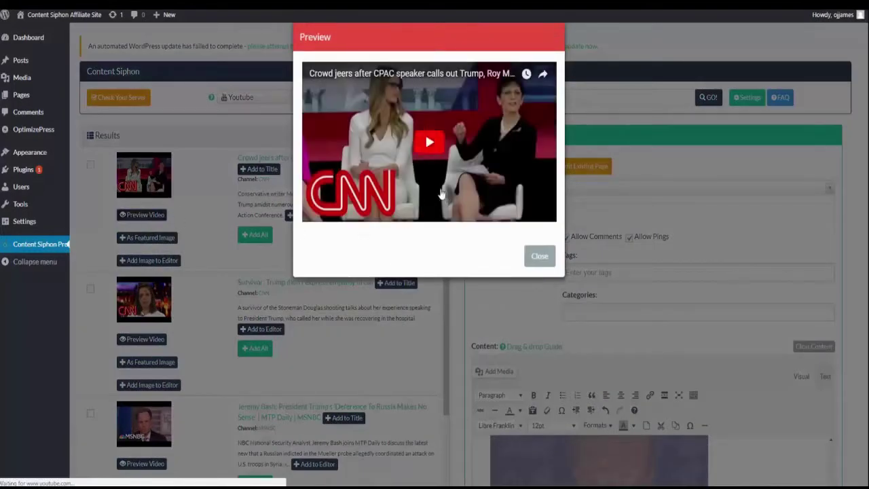
{"action": "left_click", "coordinate": [543, 256]}
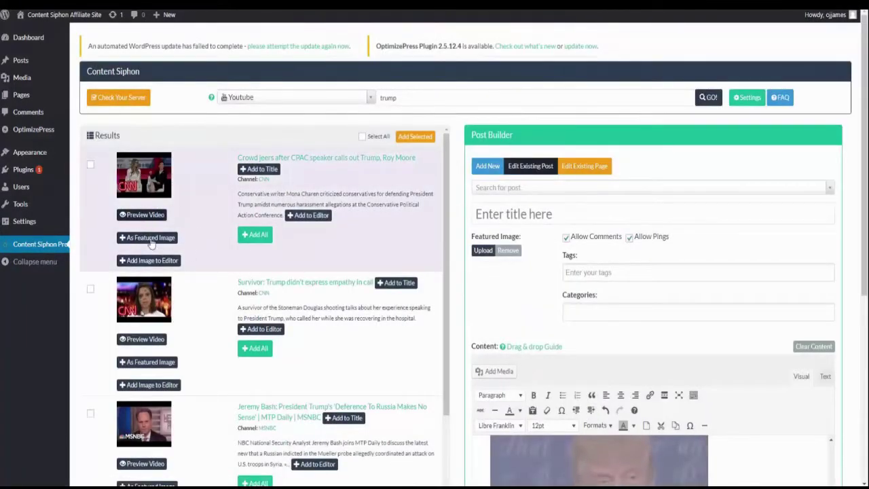
{"action": "left_click", "coordinate": [149, 239]}
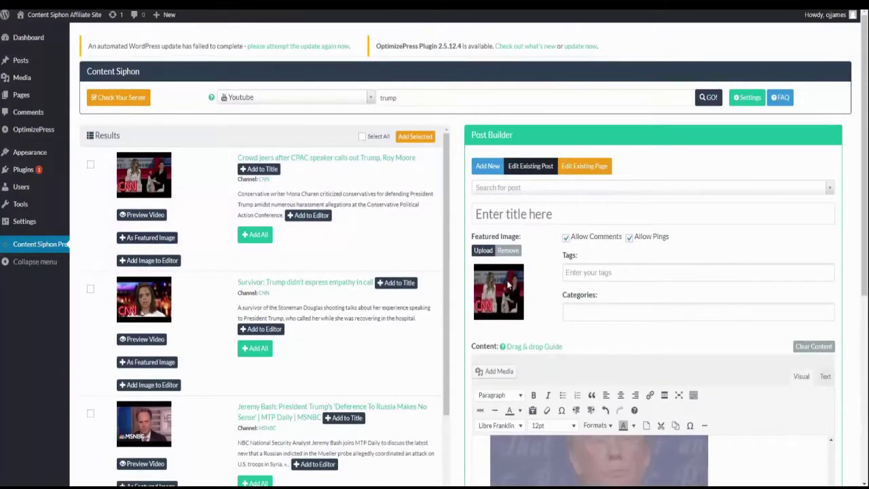
Switch the content source to Twitter.
{"action": "scroll", "coordinate": [428, 380], "scroll_direction": "down", "scroll_amount": 3}
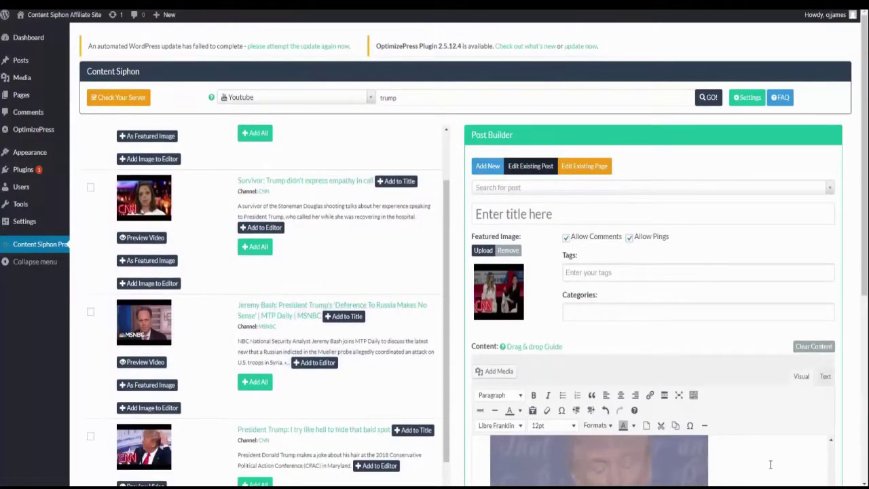
{"action": "left_click", "coordinate": [335, 103]}
{"action": "scroll", "coordinate": [303, 140], "scroll_direction": "up", "scroll_amount": 2}
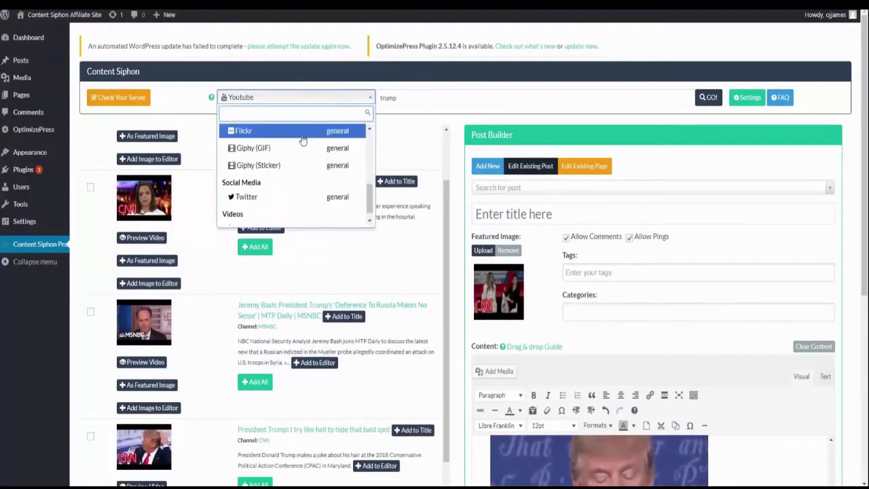
{"action": "scroll", "coordinate": [289, 204], "scroll_direction": "down", "scroll_amount": 1}
{"action": "left_click", "coordinate": [284, 184]}
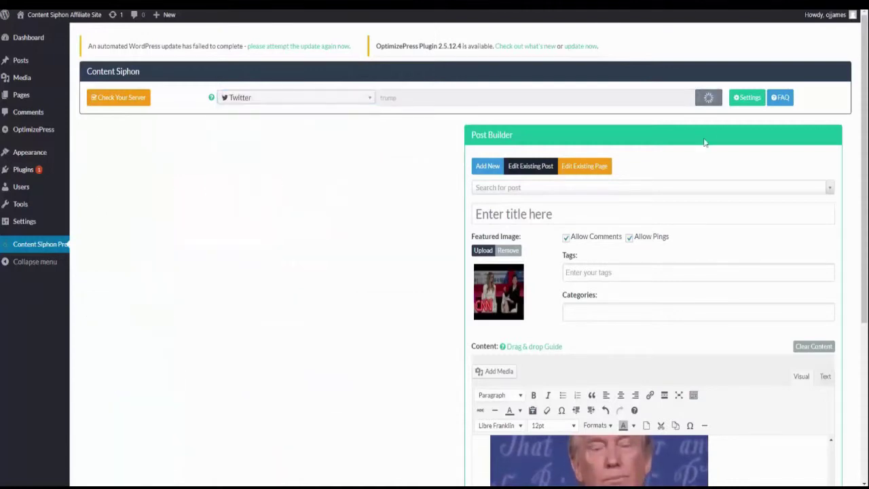
Switch the source to Wiki Pages and title the post 'Trump USA president'.
{"action": "scroll", "coordinate": [301, 222], "scroll_direction": "up", "scroll_amount": 1}
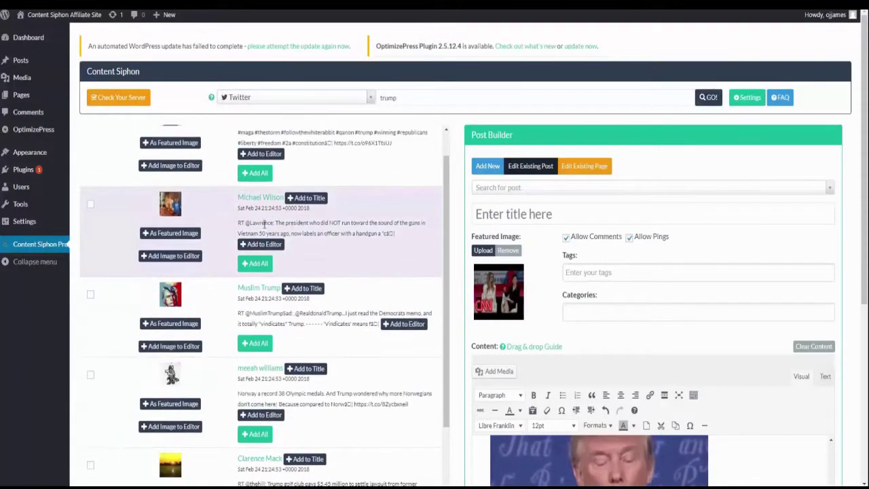
{"action": "left_click_drag", "start_coordinate": [301, 222], "coordinate": [342, 267]}
{"action": "scroll", "coordinate": [333, 245], "scroll_direction": "up", "scroll_amount": 1}
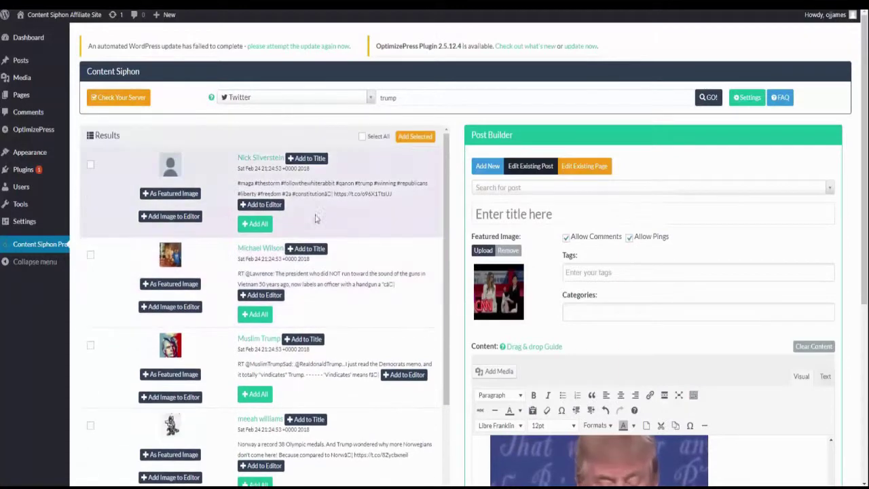
{"action": "left_click", "coordinate": [359, 99]}
{"action": "scroll", "coordinate": [333, 177], "scroll_direction": "up", "scroll_amount": 2}
{"action": "scroll", "coordinate": [334, 177], "scroll_direction": "up", "scroll_amount": 2}
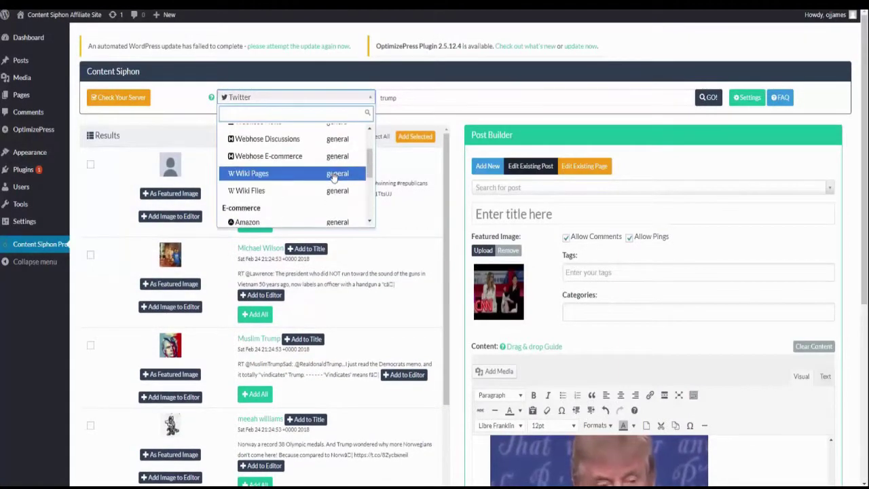
{"action": "left_click", "coordinate": [335, 176]}
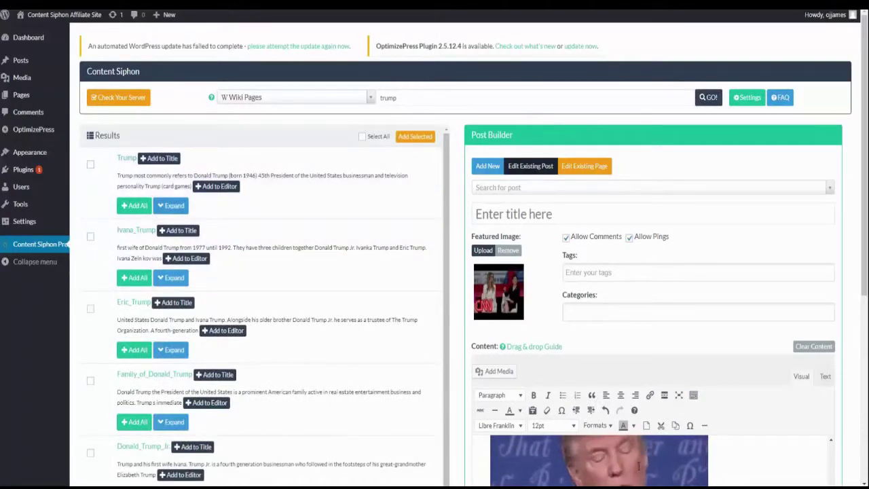
{"action": "left_click", "coordinate": [514, 215]}
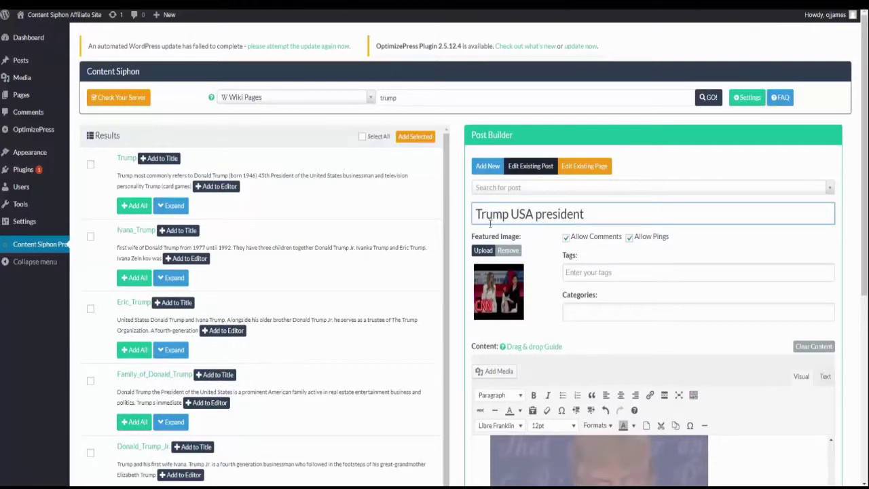
Add the Trump wiki summary to the content with blank lines above it.
{"action": "left_click", "coordinate": [212, 189]}
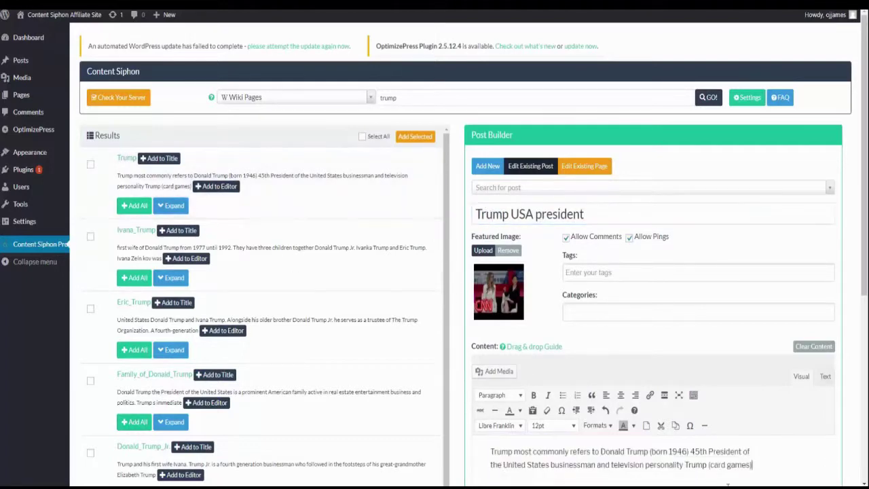
{"action": "scroll", "coordinate": [666, 239], "scroll_direction": "down", "scroll_amount": 5}
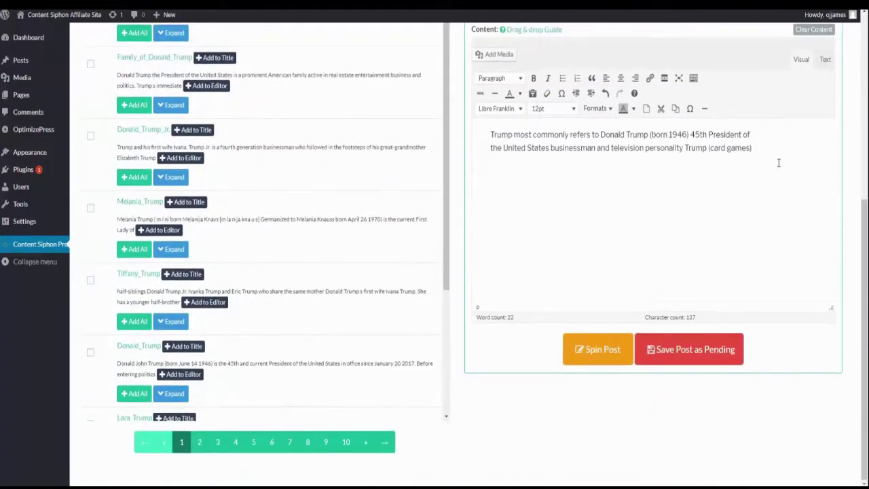
{"action": "left_click", "coordinate": [490, 135]}
{"action": "key", "text": "Return"}
{"action": "key", "text": "Return"}
{"action": "key", "text": "Return"}
{"action": "scroll", "coordinate": [252, 191], "scroll_direction": "up", "scroll_amount": 5}
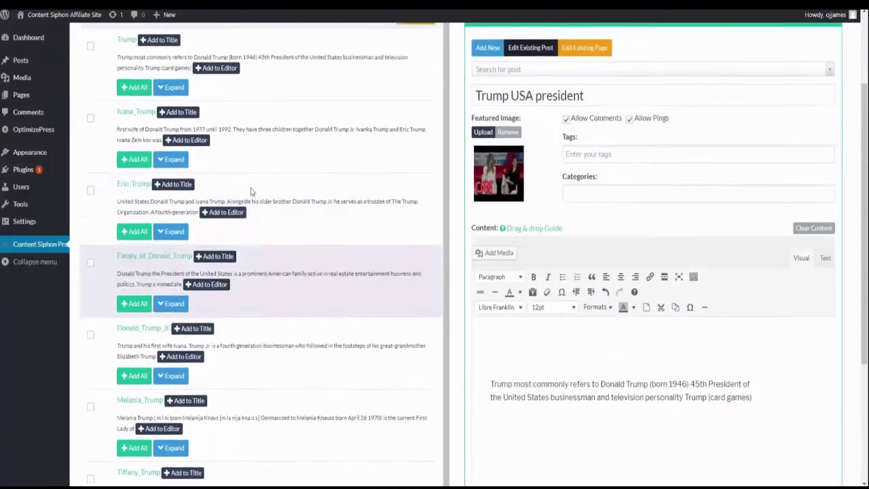
Insert the waving Trump Giphy (Sticker) image above the wiki text.
{"action": "left_click", "coordinate": [297, 97]}
{"action": "scroll", "coordinate": [274, 159], "scroll_direction": "up", "scroll_amount": 1}
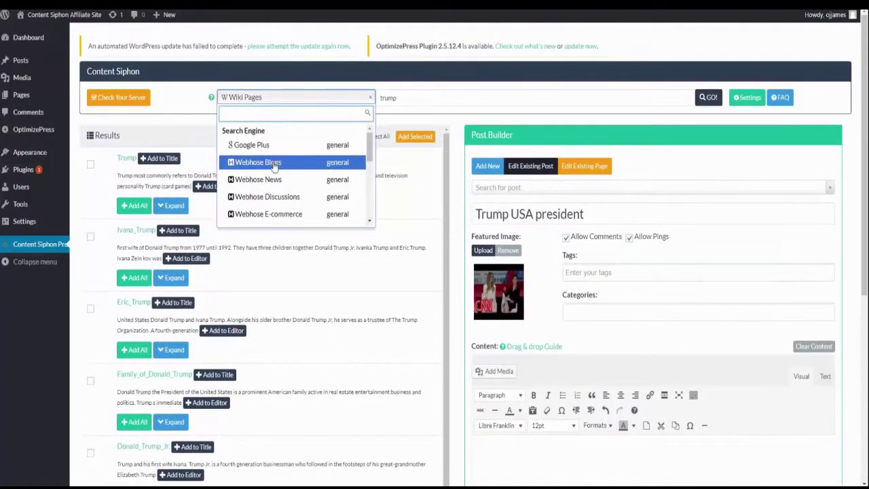
{"action": "scroll", "coordinate": [272, 178], "scroll_direction": "down", "scroll_amount": 5}
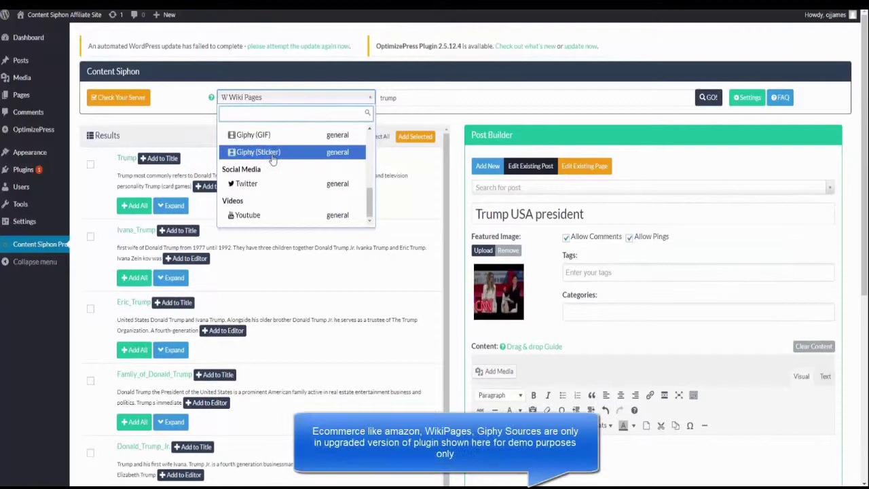
{"action": "left_click", "coordinate": [272, 145]}
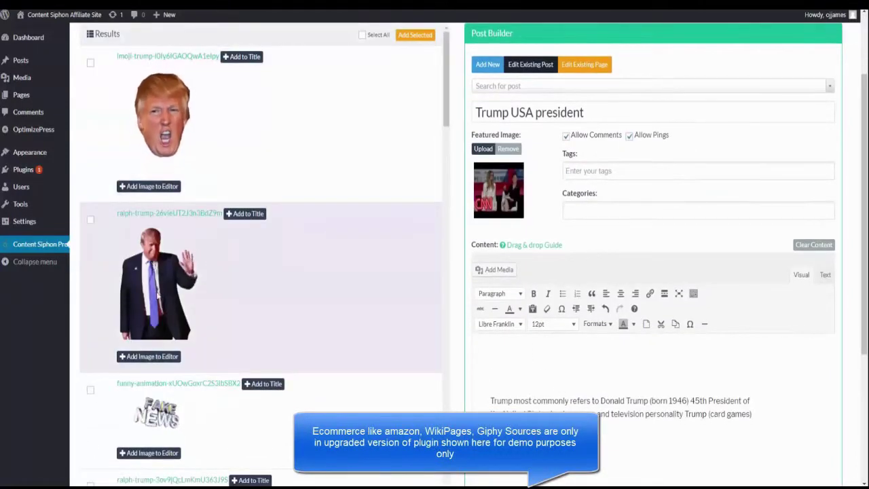
{"action": "left_click", "coordinate": [158, 356]}
Scroll through the content source list to find Wiki Files.
{"action": "scroll", "coordinate": [756, 428], "scroll_direction": "down", "scroll_amount": 5}
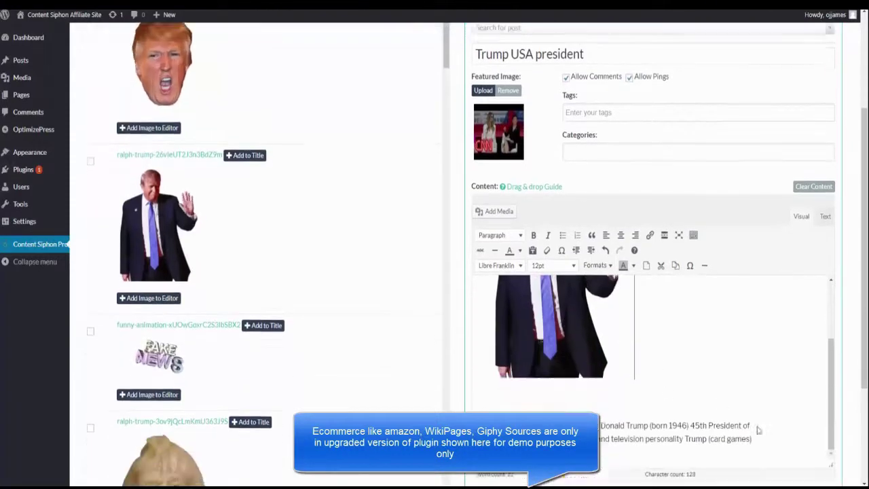
{"action": "scroll", "coordinate": [332, 171], "scroll_direction": "up", "scroll_amount": 5}
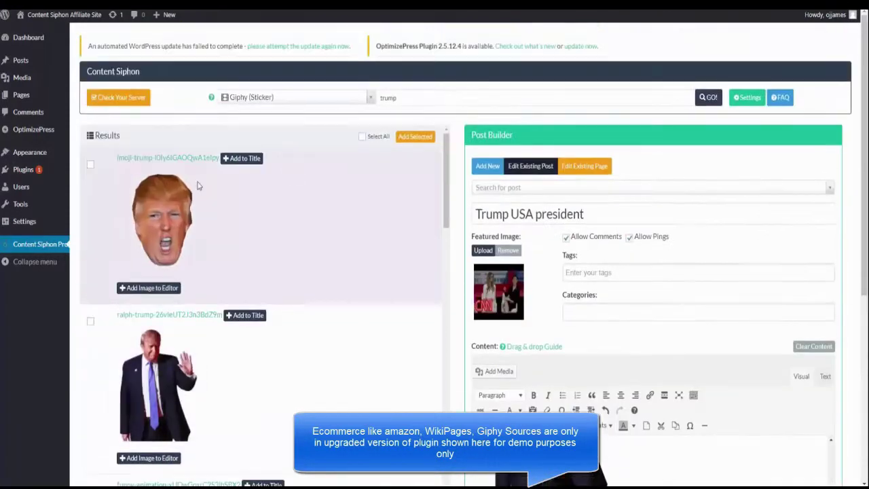
{"action": "left_click", "coordinate": [345, 97]}
{"action": "scroll", "coordinate": [322, 148], "scroll_direction": "up", "scroll_amount": 1}
{"action": "scroll", "coordinate": [314, 147], "scroll_direction": "down", "scroll_amount": 5}
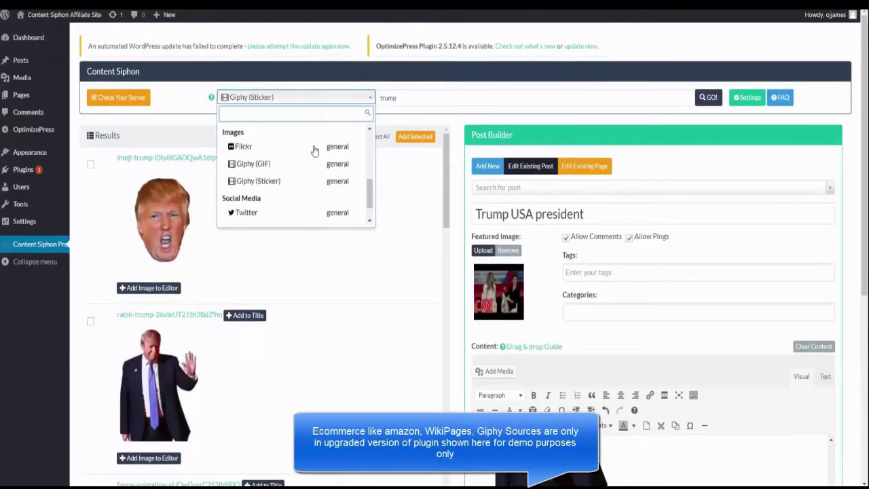
{"action": "scroll", "coordinate": [296, 167], "scroll_direction": "up", "scroll_amount": 3}
{"action": "scroll", "coordinate": [289, 179], "scroll_direction": "up", "scroll_amount": 3}
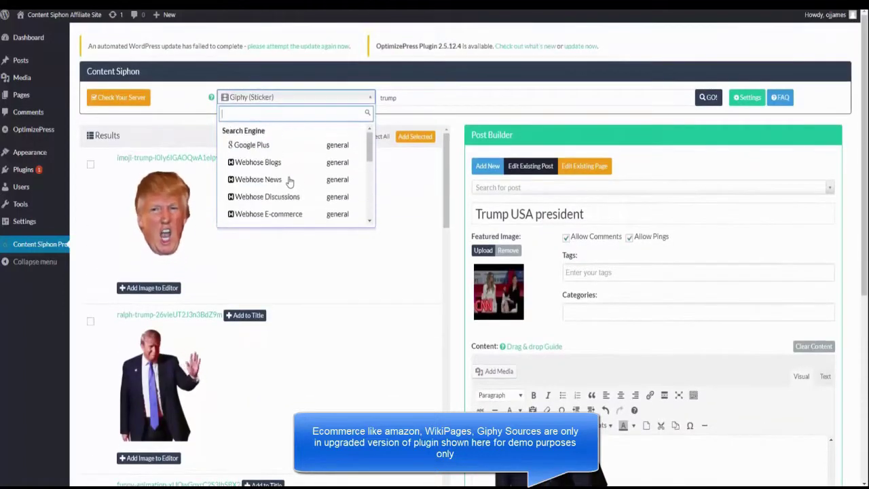
{"action": "scroll", "coordinate": [291, 180], "scroll_direction": "down", "scroll_amount": 2}
Switch the source to Wiki Files and retitle the post 'Trump USA 45th president'.
{"action": "left_click", "coordinate": [270, 199]}
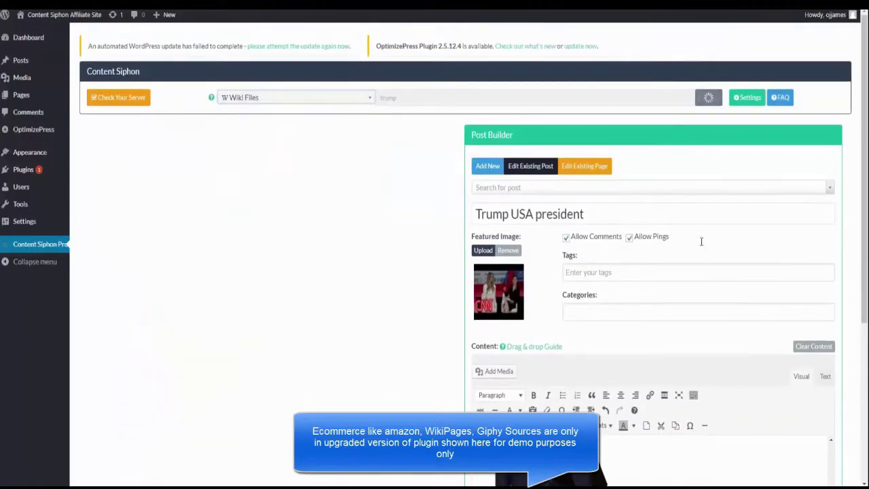
{"action": "scroll", "coordinate": [702, 241], "scroll_direction": "down", "scroll_amount": 2}
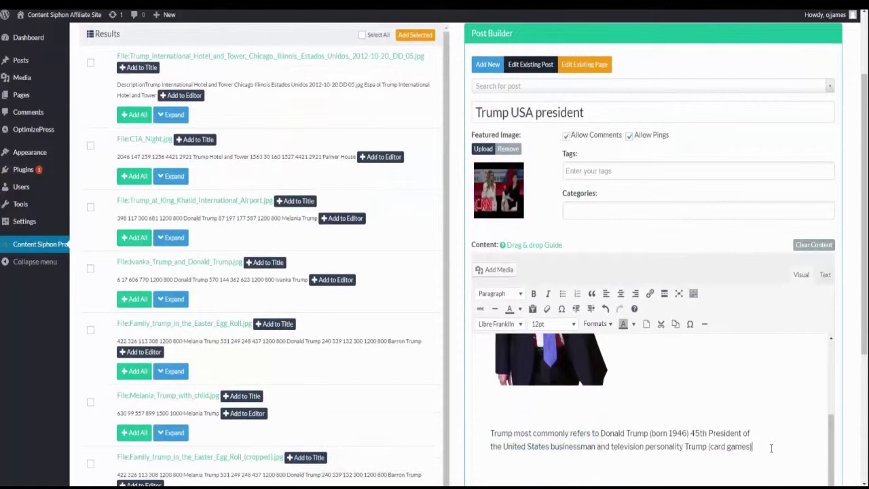
{"action": "left_click", "coordinate": [537, 112]}
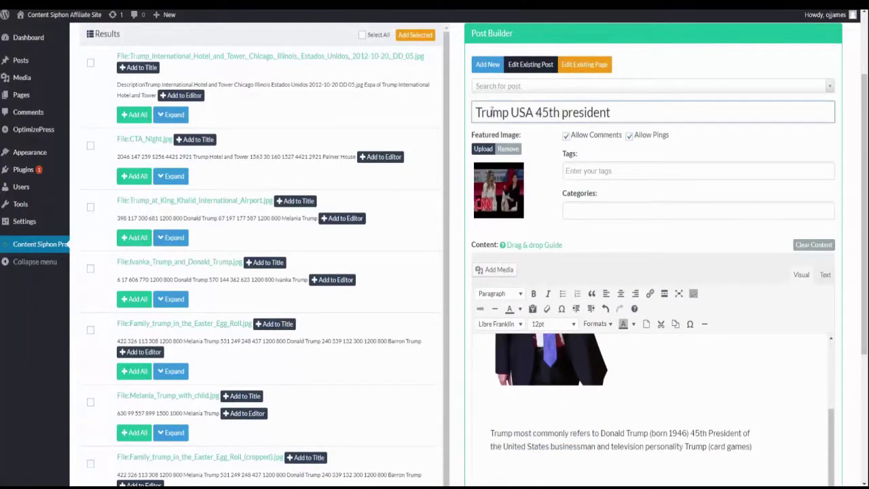
Expand the first Wiki Files result and scroll through its content.
{"action": "left_click", "coordinate": [178, 116]}
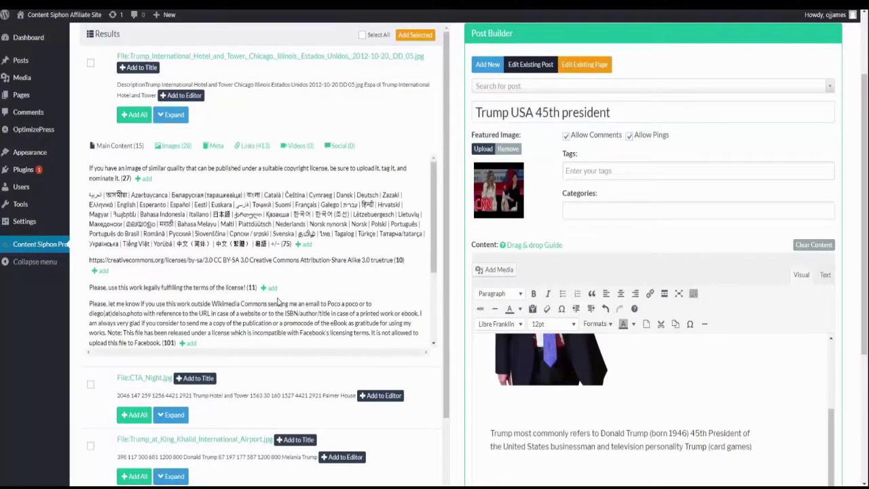
{"action": "scroll", "coordinate": [219, 266], "scroll_direction": "up", "scroll_amount": 3}
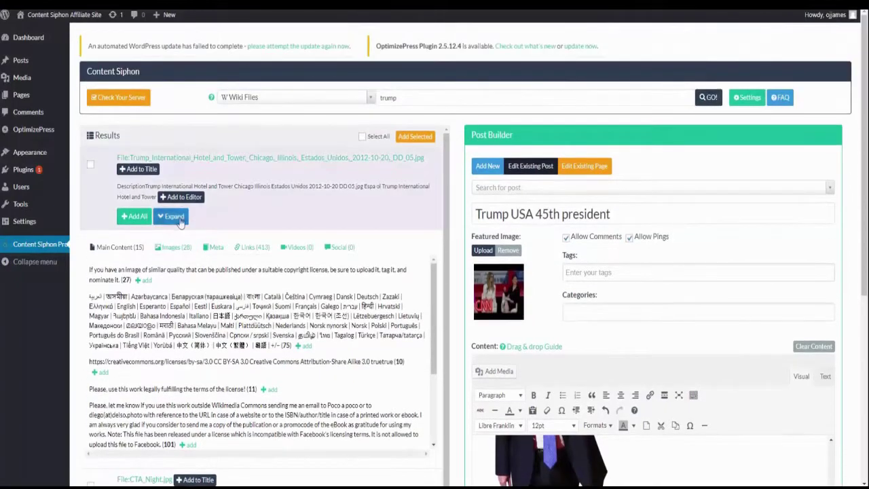
{"action": "scroll", "coordinate": [180, 223], "scroll_direction": "down", "scroll_amount": 5}
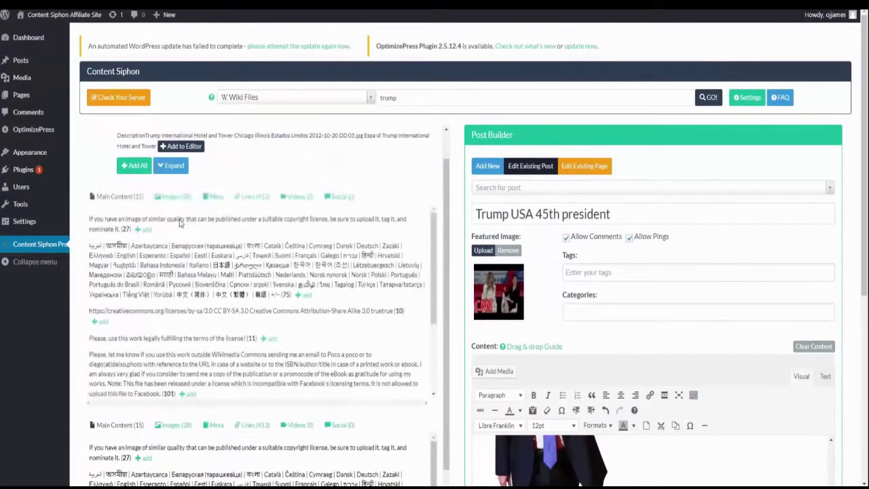
{"action": "scroll", "coordinate": [201, 225], "scroll_direction": "down", "scroll_amount": 10}
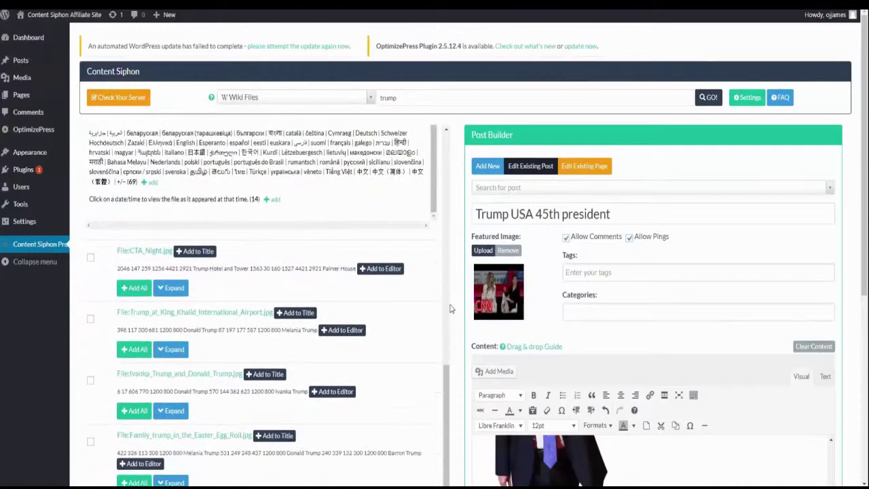
{"action": "scroll", "coordinate": [407, 299], "scroll_direction": "up", "scroll_amount": 2}
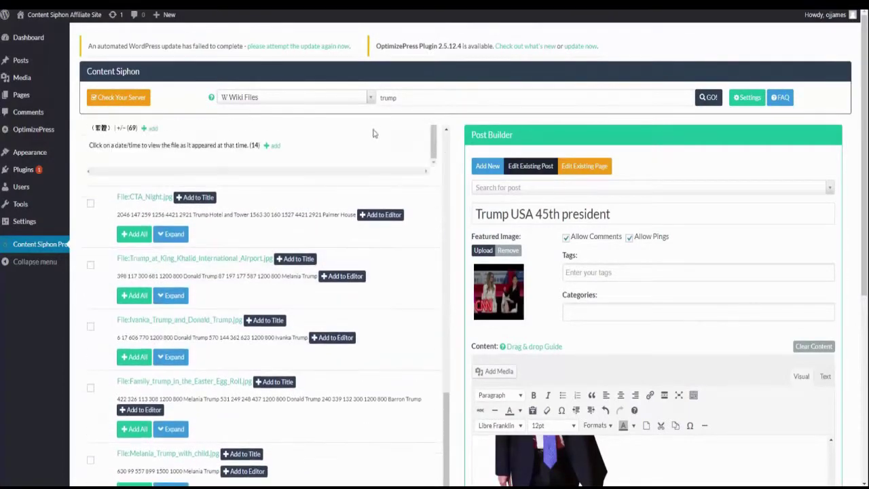
Try Webhose Blogs and Webhose Discussions as sources, dismissing each missing API key alert.
{"action": "left_click", "coordinate": [292, 97]}
{"action": "left_click", "coordinate": [323, 141]}
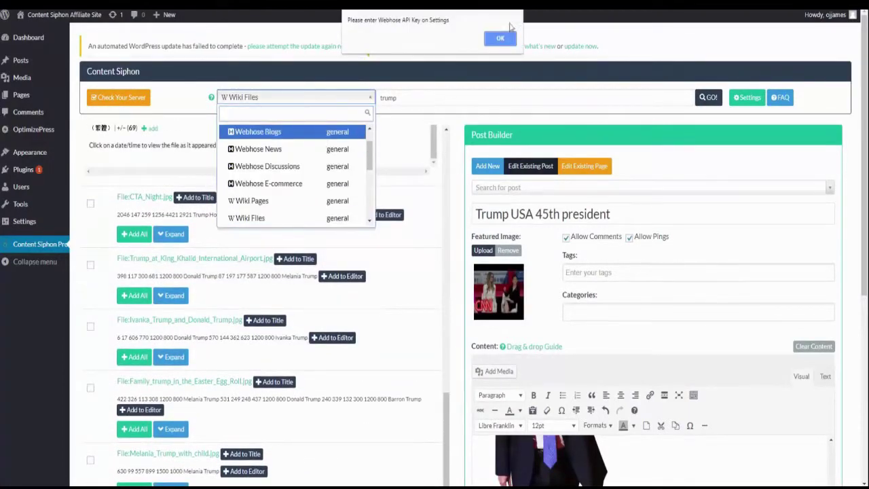
{"action": "left_click", "coordinate": [495, 35]}
{"action": "left_click", "coordinate": [277, 102]}
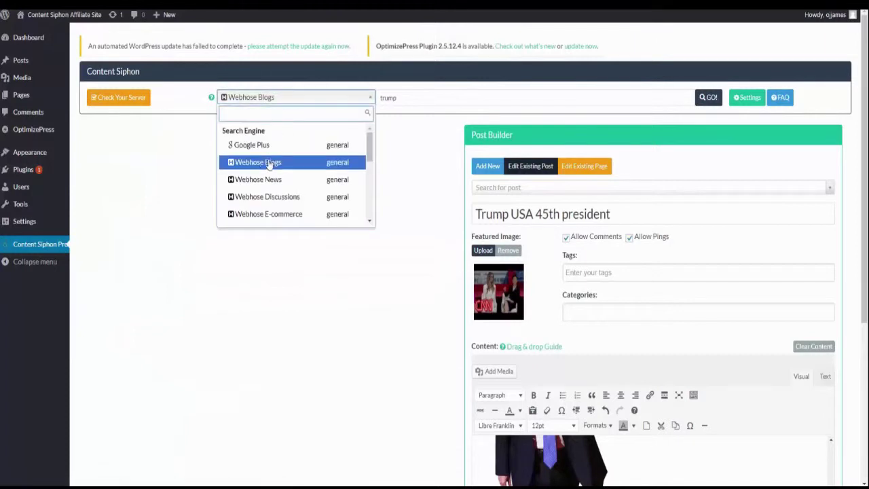
{"action": "left_click", "coordinate": [263, 163]}
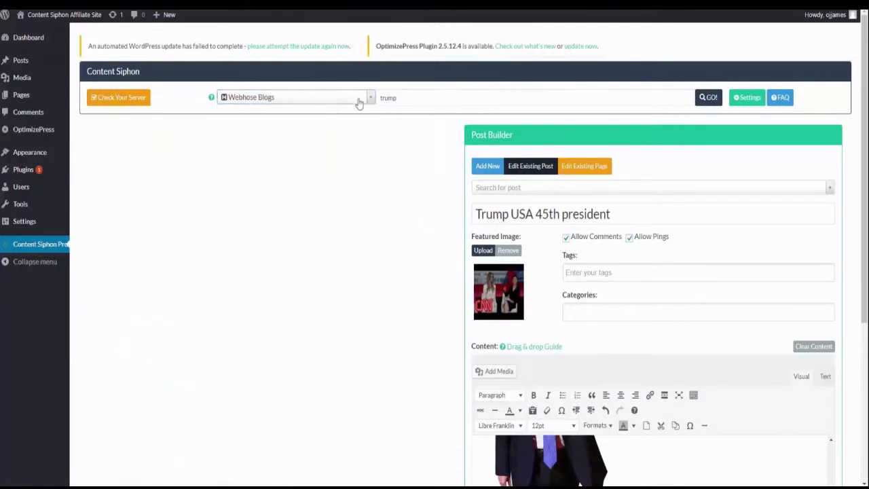
{"action": "left_click", "coordinate": [360, 102]}
{"action": "left_click", "coordinate": [280, 200]}
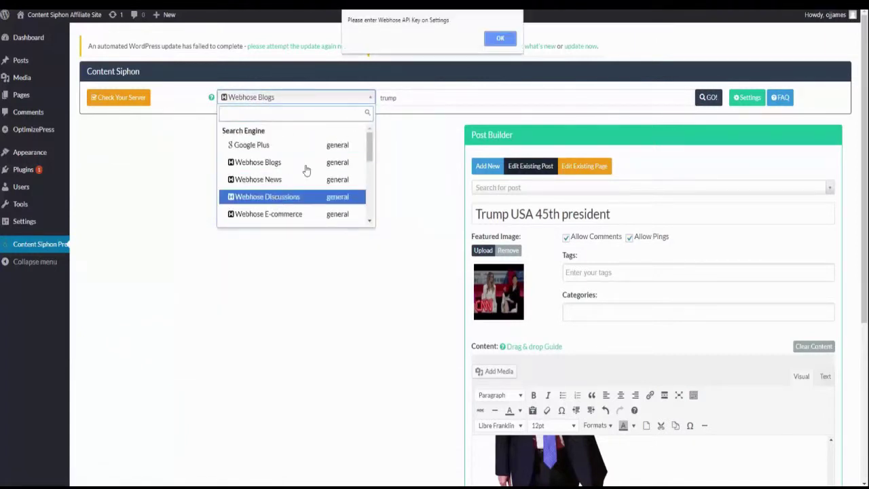
{"action": "left_click", "coordinate": [498, 38]}
Choose Webhose E-commerce as the source, dismiss its API key alert, and reopen the list.
{"action": "left_click", "coordinate": [357, 105]}
{"action": "scroll", "coordinate": [278, 188], "scroll_direction": "down", "scroll_amount": 3}
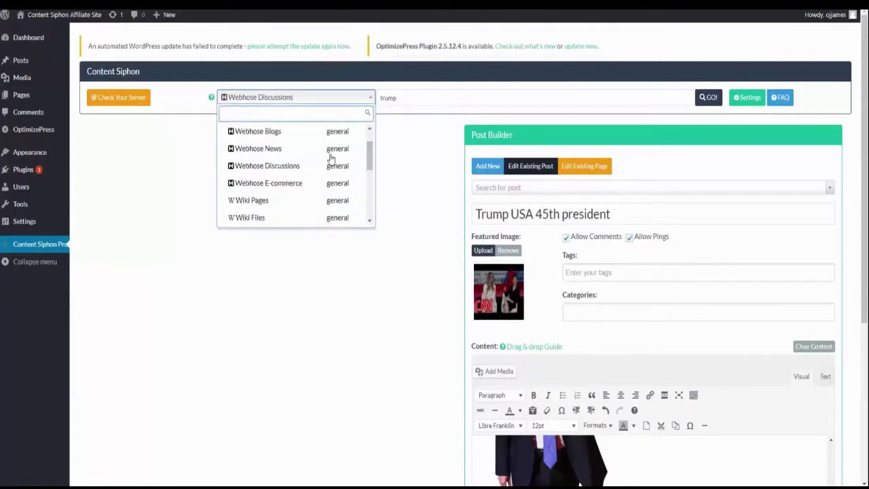
{"action": "left_click", "coordinate": [272, 164]}
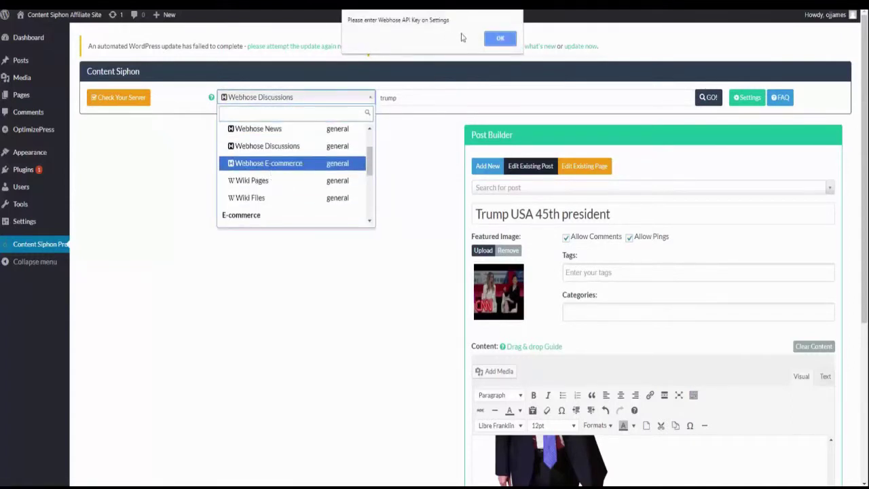
{"action": "left_click", "coordinate": [489, 35]}
{"action": "left_click", "coordinate": [359, 103]}
{"action": "scroll", "coordinate": [231, 197], "scroll_direction": "down", "scroll_amount": 3}
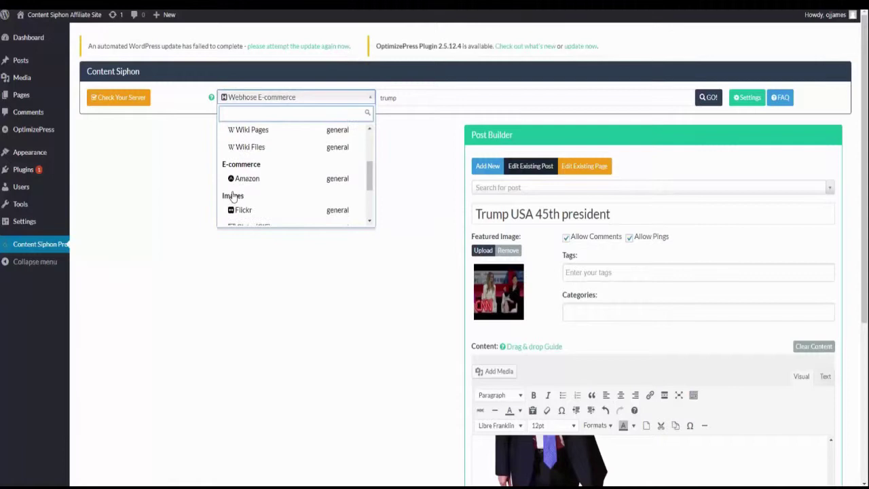
{"action": "scroll", "coordinate": [257, 193], "scroll_direction": "down", "scroll_amount": 5}
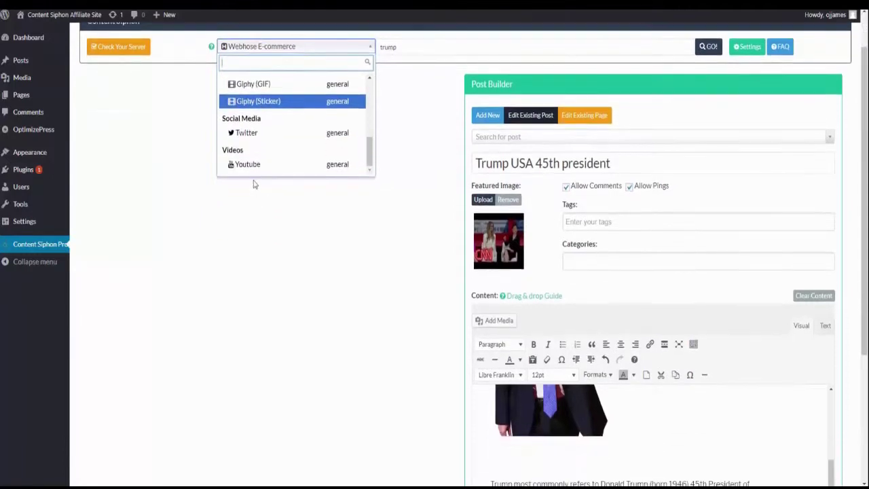
{"action": "scroll", "coordinate": [257, 171], "scroll_direction": "up", "scroll_amount": 6}
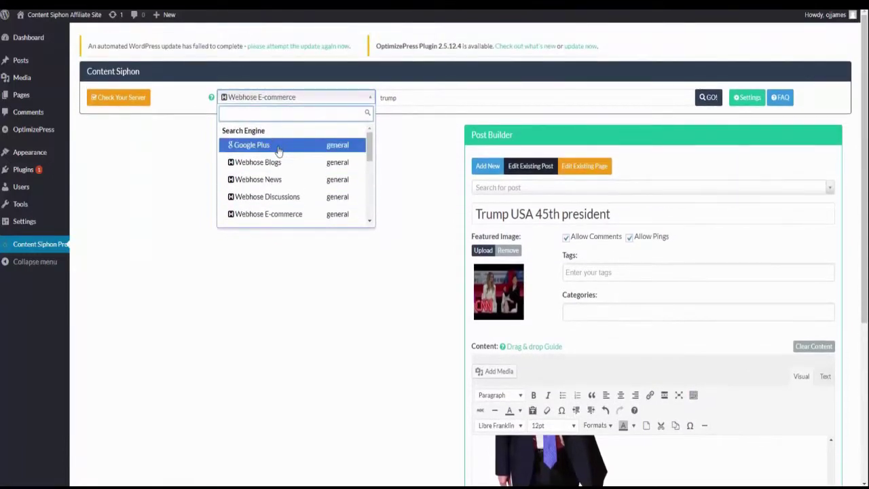
Search Google Plus for trump and add the CPAC approval article's image and text to the post.
{"action": "left_click", "coordinate": [277, 147]}
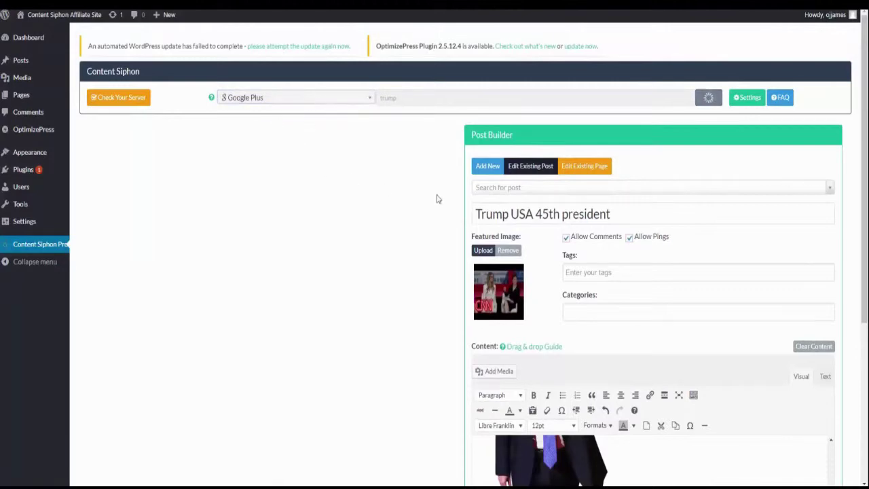
{"action": "scroll", "coordinate": [283, 246], "scroll_direction": "up", "scroll_amount": 2}
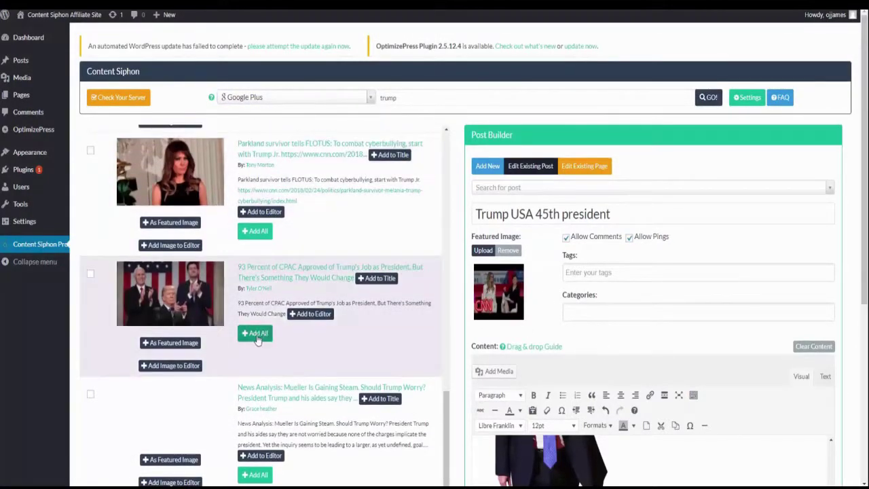
{"action": "left_click", "coordinate": [263, 335]}
{"action": "scroll", "coordinate": [724, 380], "scroll_direction": "down", "scroll_amount": 8}
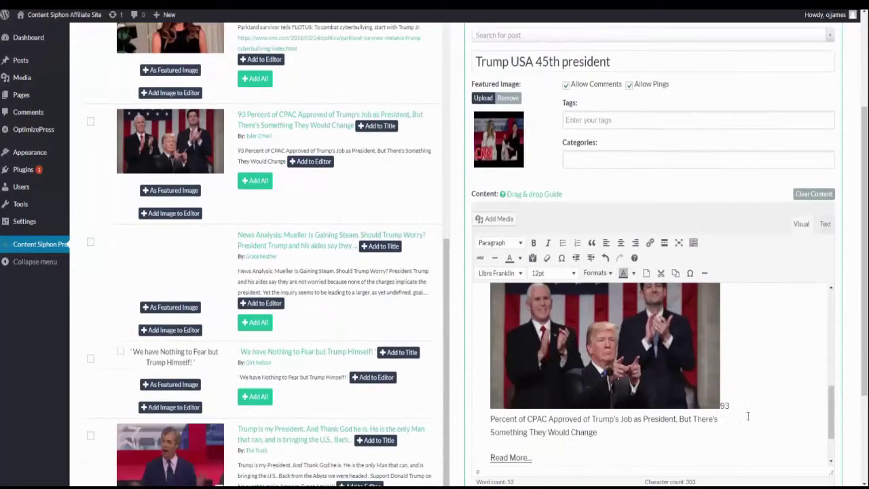
{"action": "scroll", "coordinate": [724, 359], "scroll_direction": "up", "scroll_amount": 4}
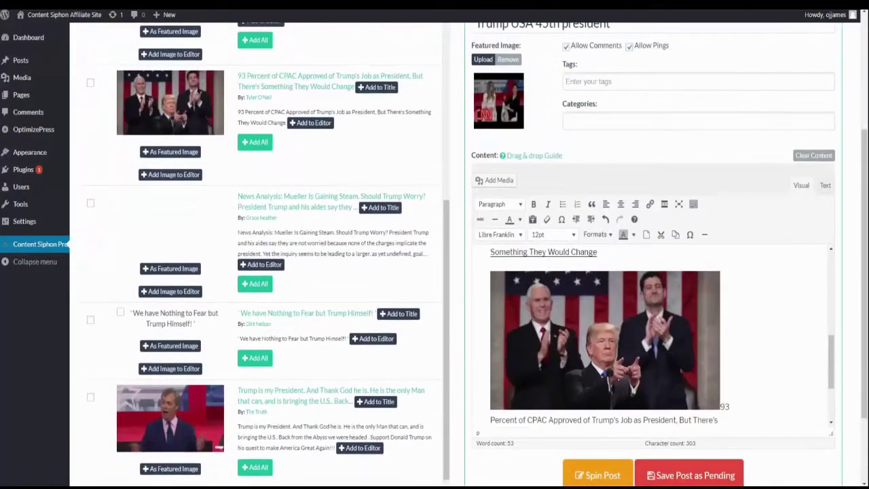
{"action": "scroll", "coordinate": [711, 372], "scroll_direction": "up", "scroll_amount": 3}
{"action": "scroll", "coordinate": [710, 373], "scroll_direction": "down", "scroll_amount": 5}
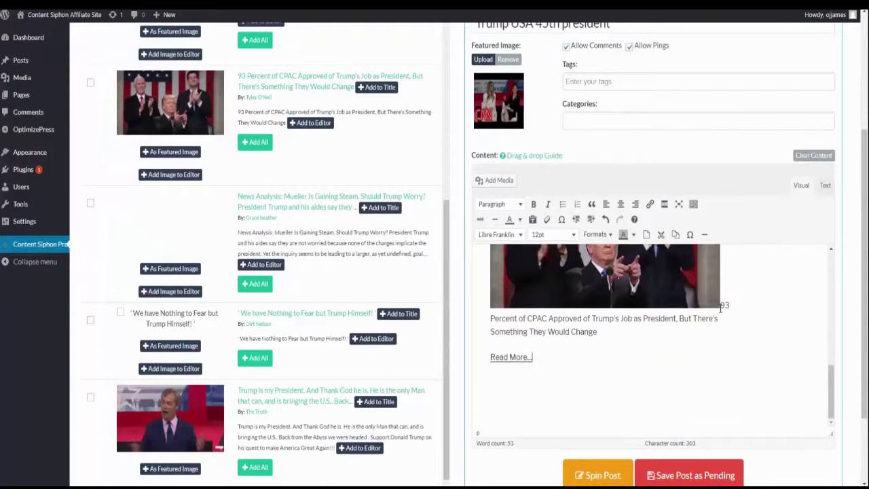
Rejoin the stray 93 with its headline and delete the Read More link.
{"action": "left_click", "coordinate": [722, 306]}
{"action": "key", "text": "Return"}
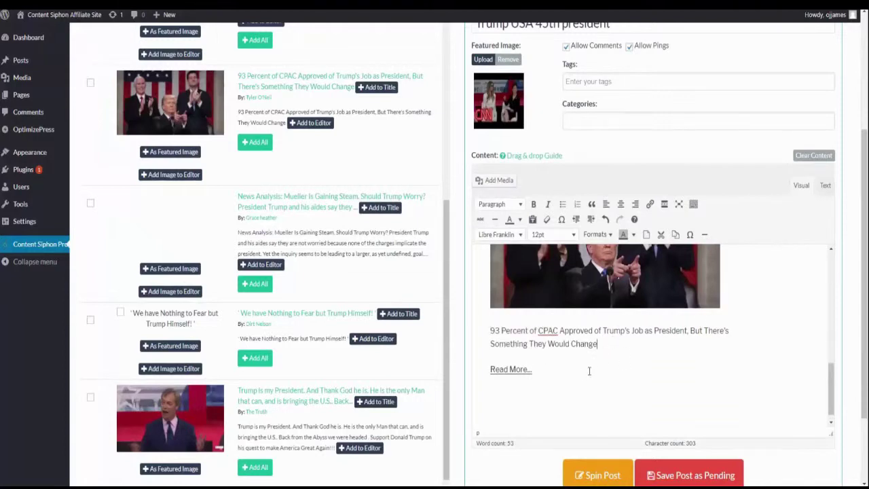
{"action": "left_click_drag", "start_coordinate": [589, 371], "coordinate": [489, 370]}
{"action": "key", "text": "BackSpace"}
Drag the Mueller News Analysis article into the post body and remove its empty image placeholder.
{"action": "scroll", "coordinate": [271, 265], "scroll_direction": "up", "scroll_amount": 5}
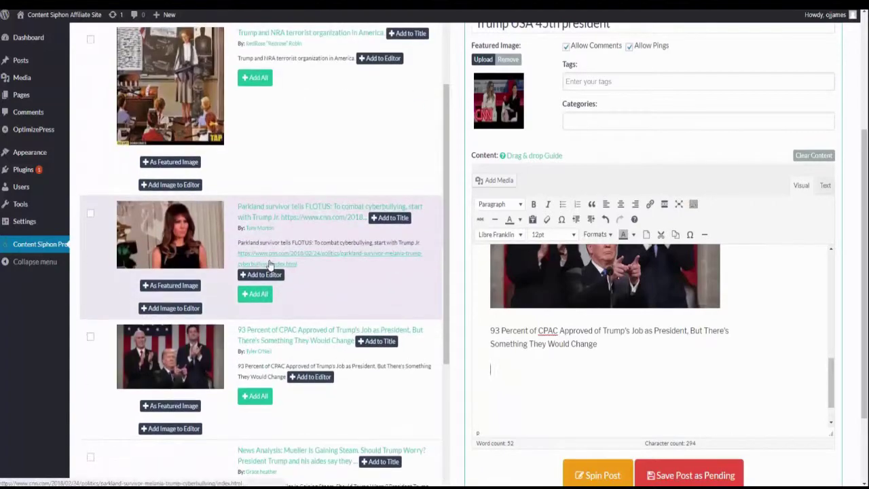
{"action": "scroll", "coordinate": [285, 245], "scroll_direction": "down", "scroll_amount": 3}
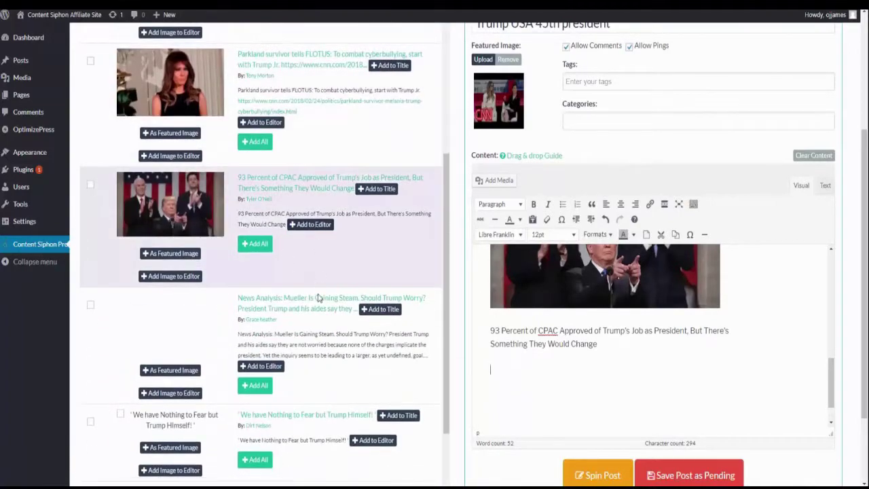
{"action": "scroll", "coordinate": [298, 286], "scroll_direction": "down", "scroll_amount": 2}
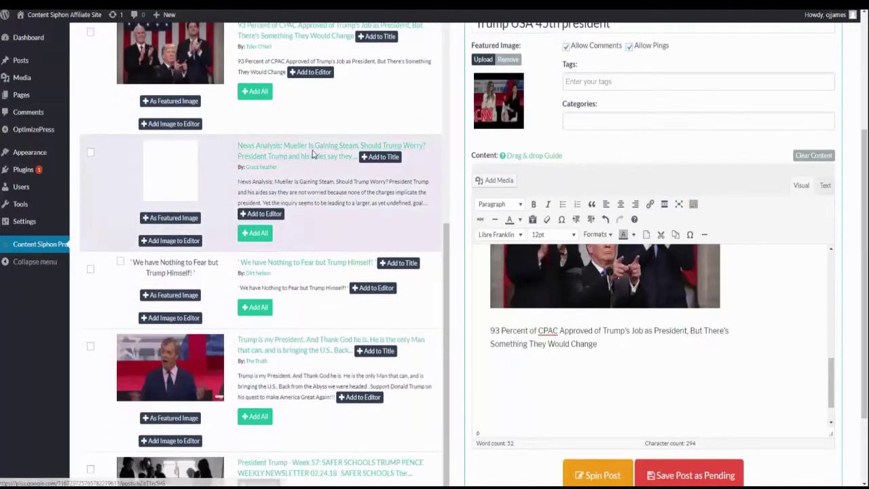
{"action": "left_click_drag", "start_coordinate": [310, 149], "coordinate": [549, 368]}
{"action": "left_click", "coordinate": [536, 333]}
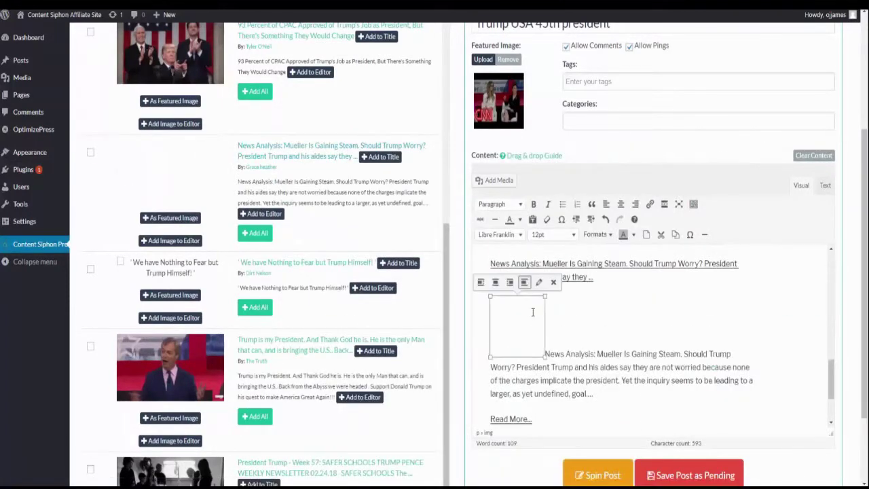
{"action": "left_click", "coordinate": [554, 283]}
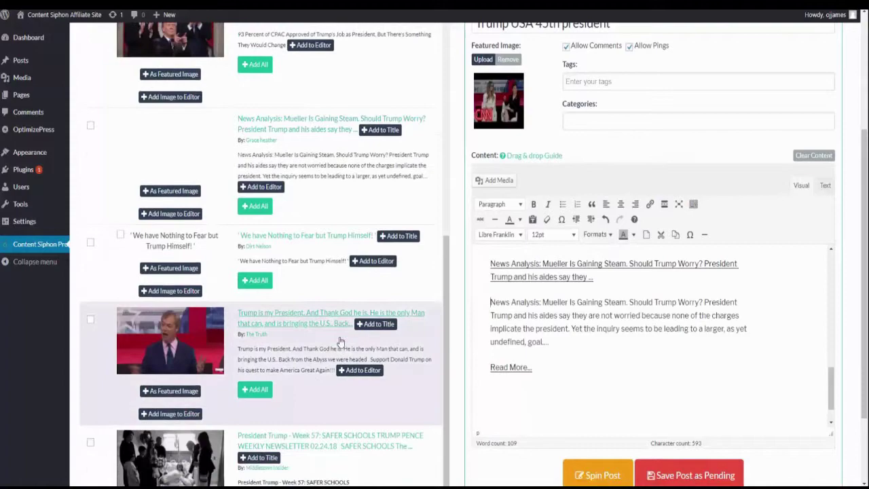
{"action": "scroll", "coordinate": [311, 292], "scroll_direction": "down", "scroll_amount": 3}
{"action": "scroll", "coordinate": [234, 285], "scroll_direction": "up", "scroll_amount": 10}
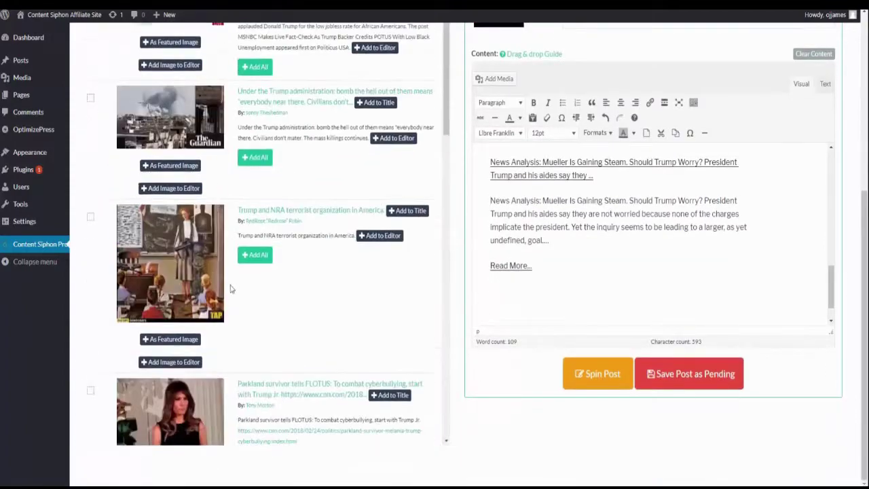